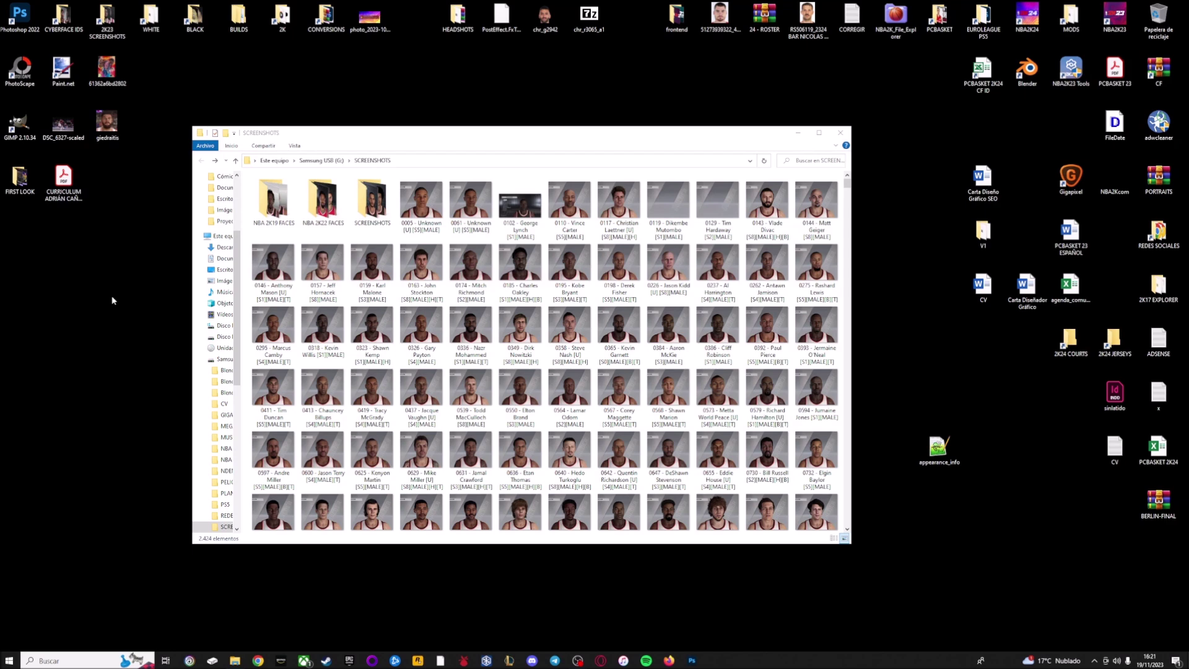
Step: Filter the SCREENSHOTS folder using the earlier 'giannis' search
{"action": "left_click", "coordinate": [811, 160]}
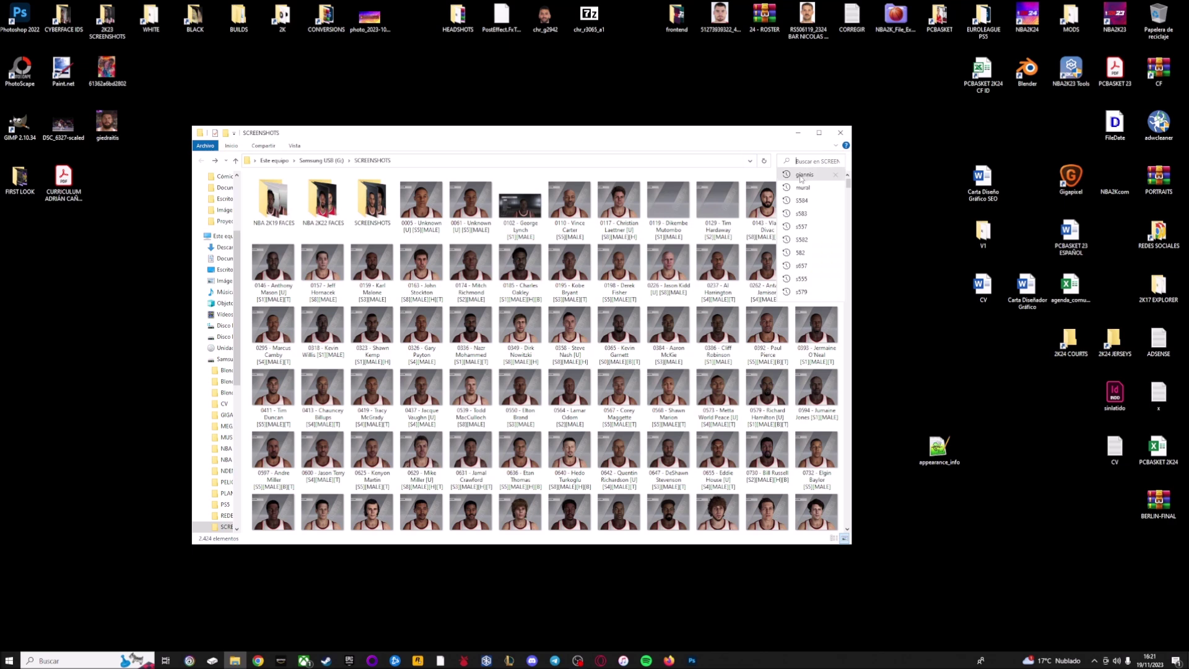
{"action": "left_click", "coordinate": [802, 175]}
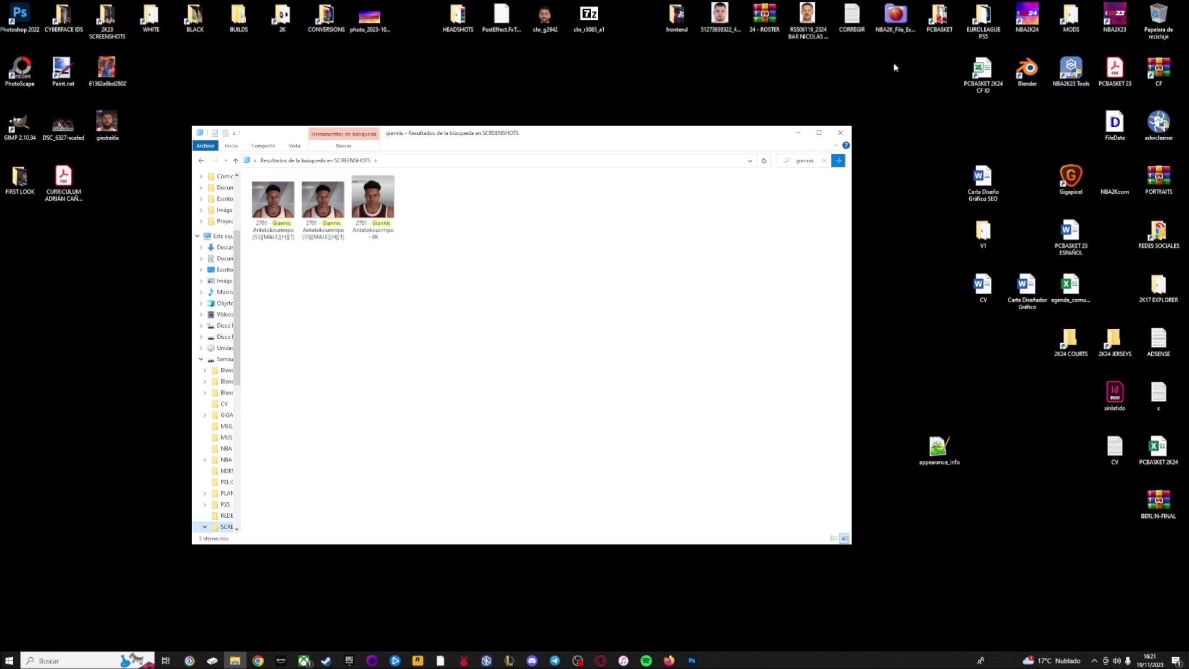
{"action": "left_click", "coordinate": [896, 28]}
Step: Open the recent NBA 2K24 folder in NBA2K File Explorer and search file names for 2701, giving 18 files
{"action": "double_click", "coordinate": [896, 28]}
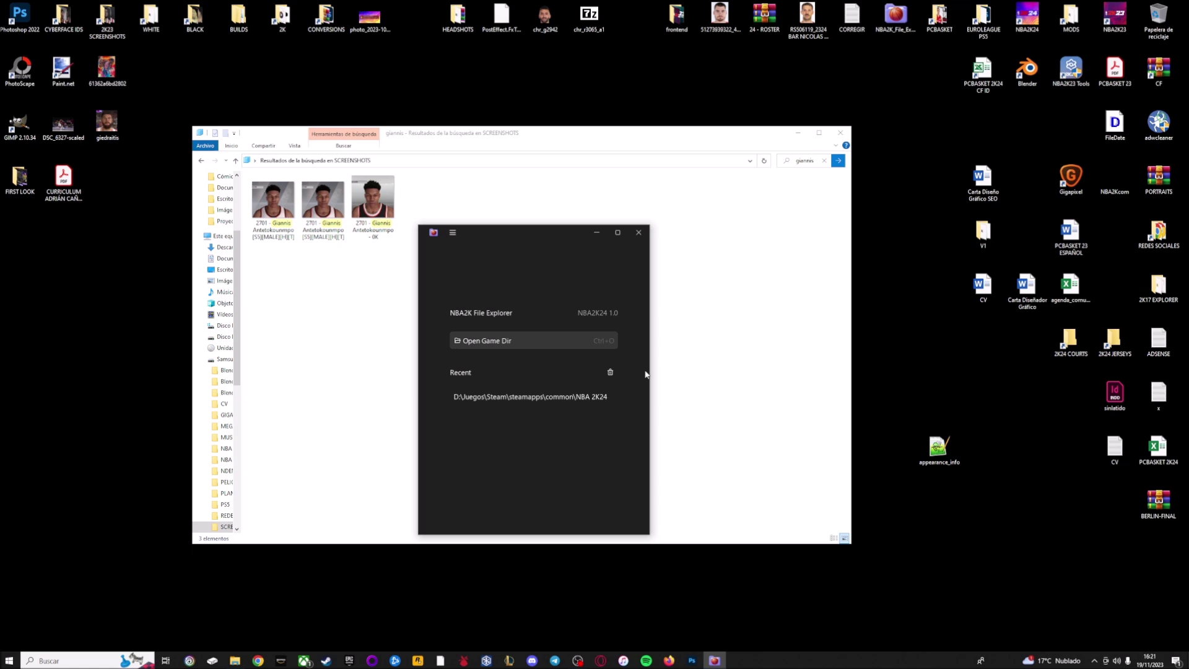
{"action": "left_click", "coordinate": [519, 399]}
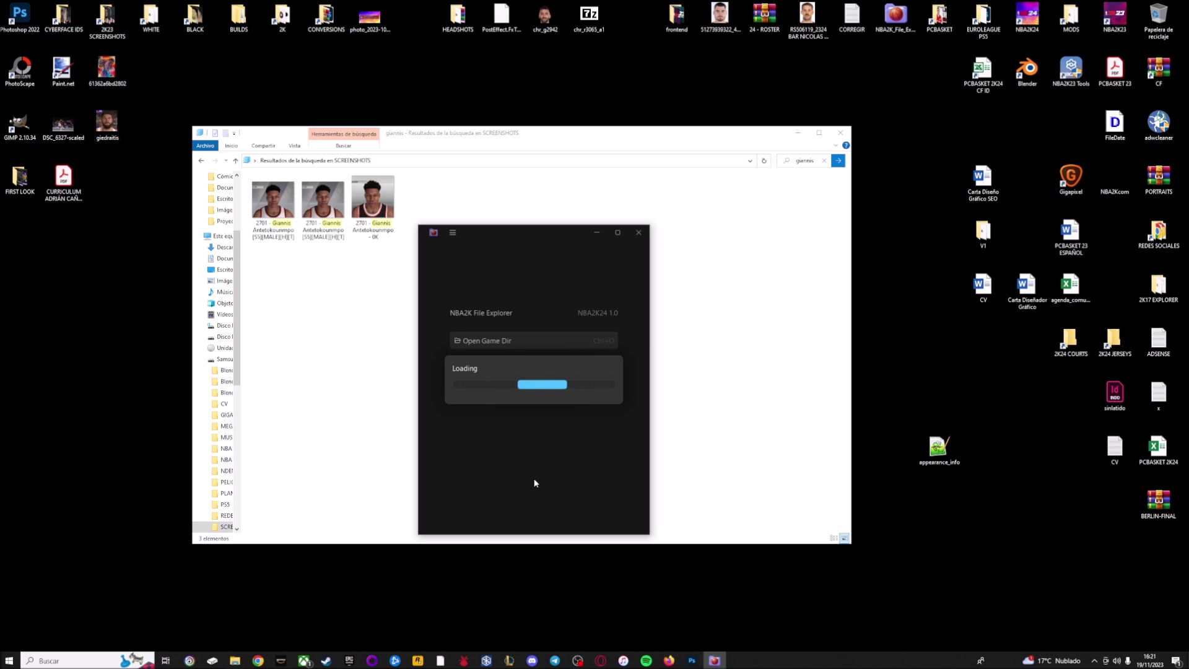
{"action": "left_click", "coordinate": [514, 254]}
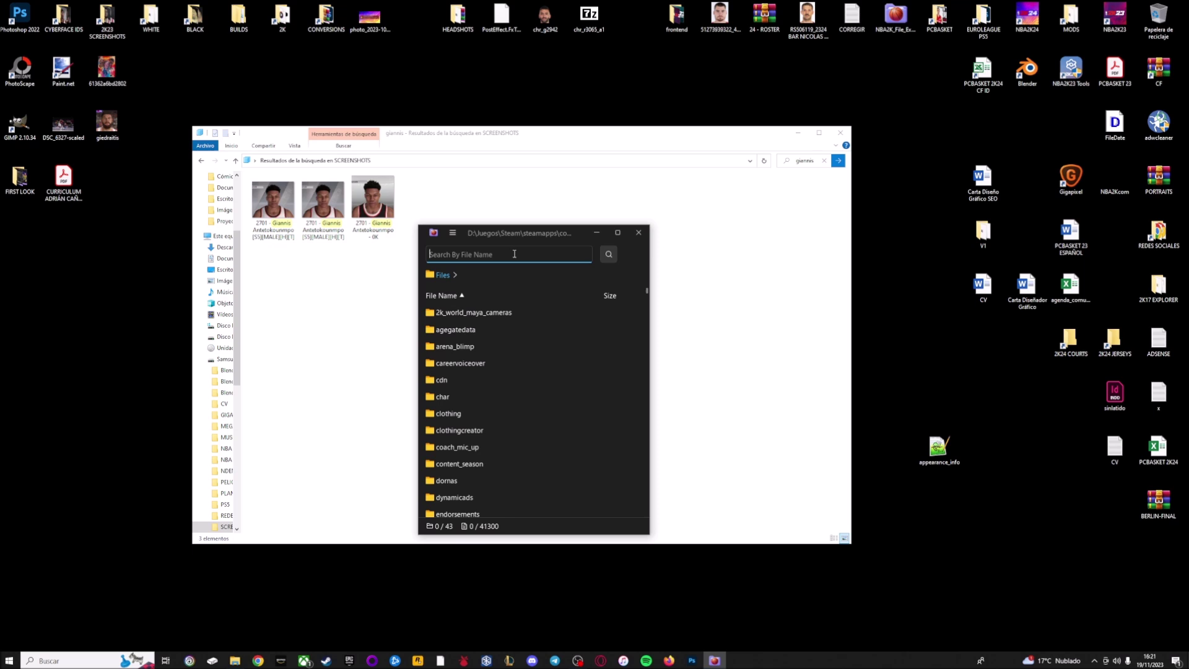
{"action": "type", "text": "2701"}
{"action": "key", "text": "Return"}
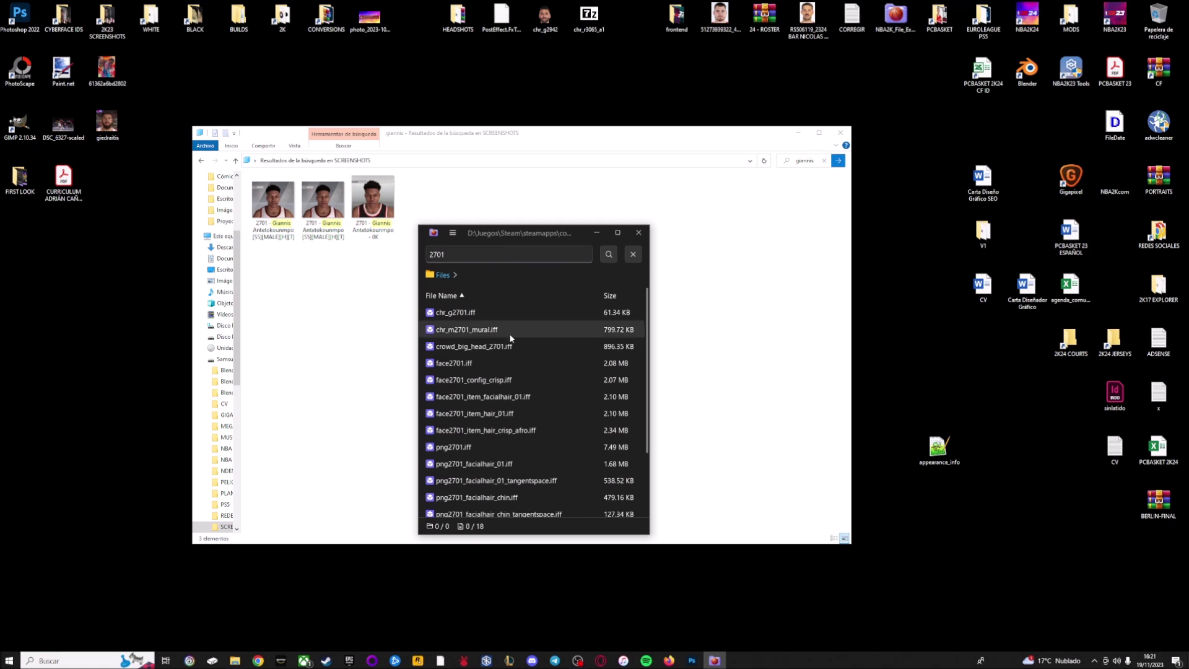
{"action": "scroll", "coordinate": [521, 359], "scroll_direction": "down", "scroll_amount": 2}
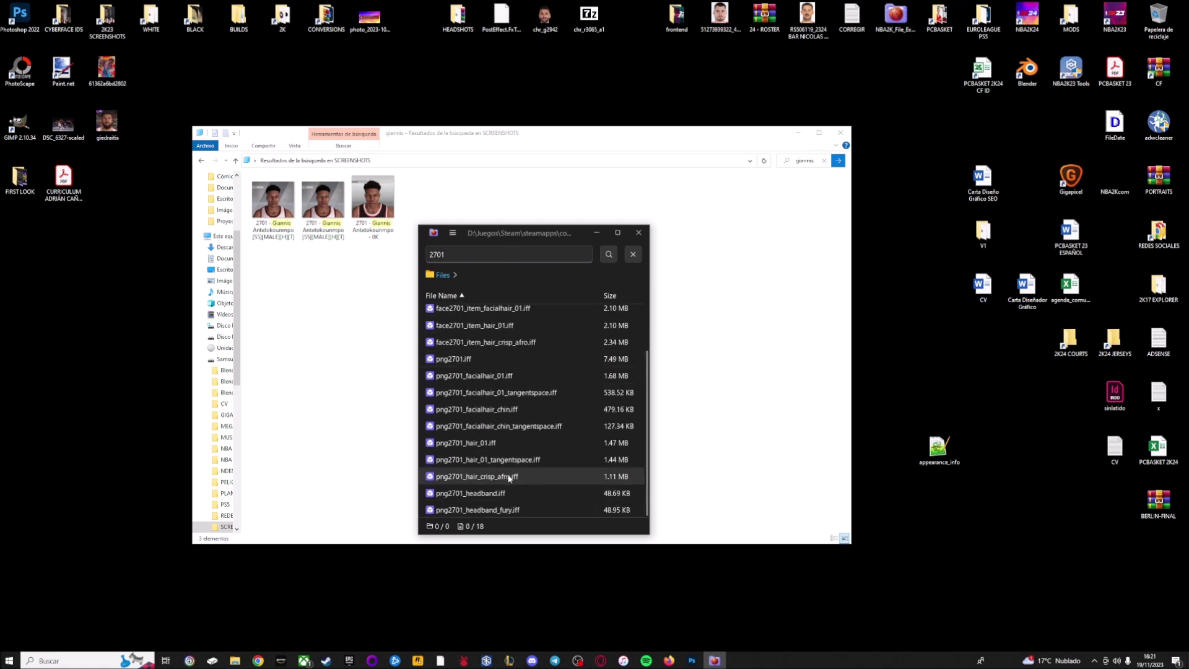
{"action": "scroll", "coordinate": [505, 415], "scroll_direction": "up", "scroll_amount": 2}
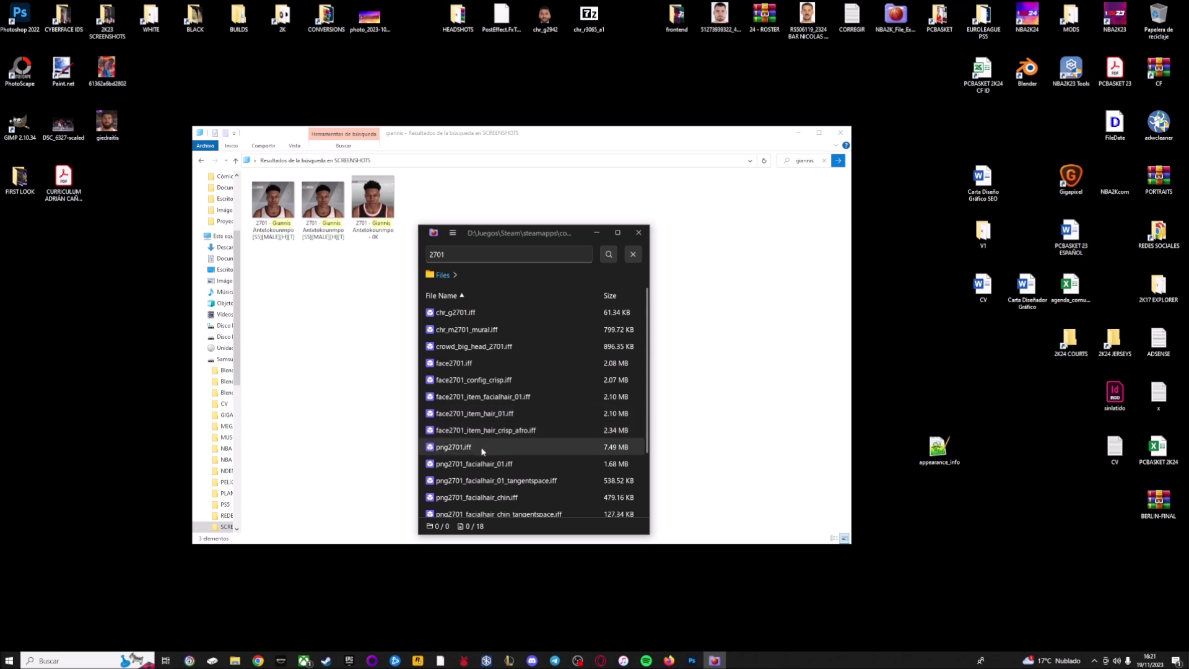
{"action": "scroll", "coordinate": [486, 463], "scroll_direction": "down", "scroll_amount": 2}
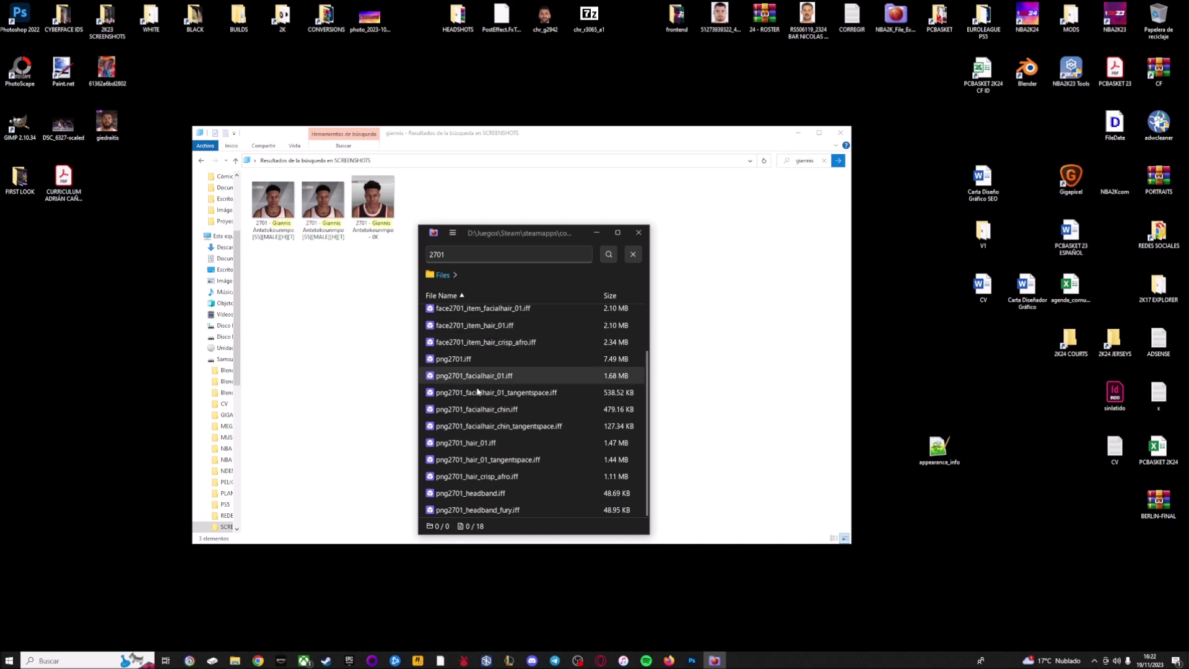
{"action": "right_click", "coordinate": [101, 414]}
Step: Create a new desktop folder named 'giannis'
{"action": "mouse_move", "coordinate": [204, 503]}
{"action": "left_click", "coordinate": [240, 503]}
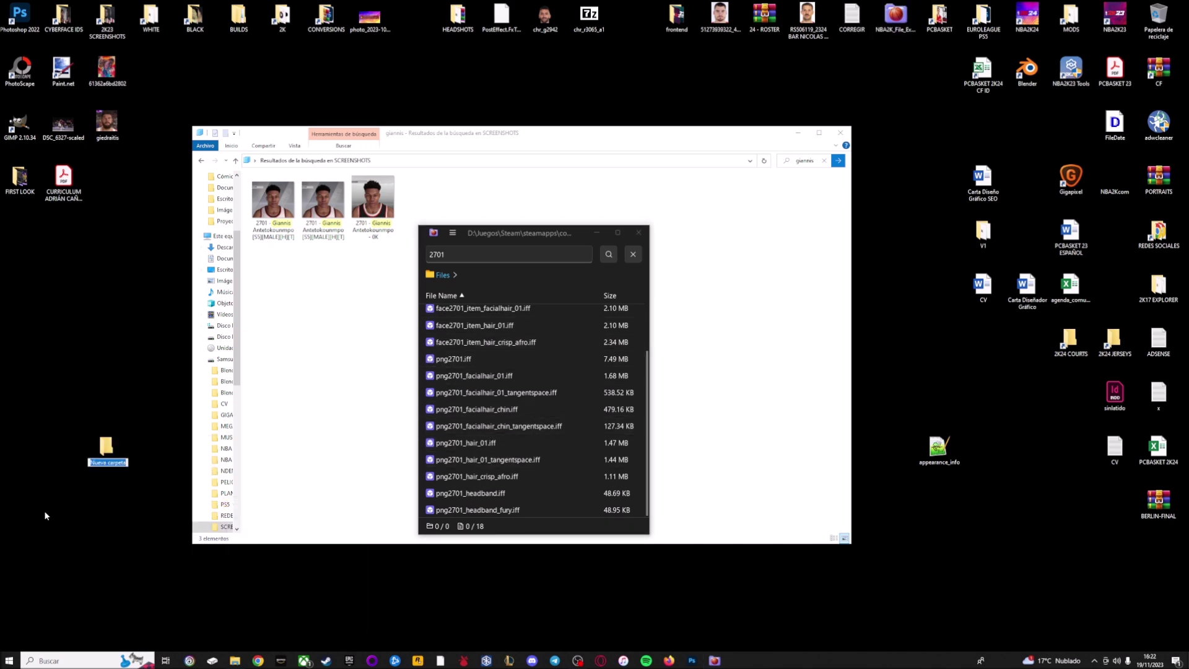
{"action": "type", "text": "giannis"}
{"action": "key", "text": "Return"}
{"action": "scroll", "coordinate": [499, 340], "scroll_direction": "up", "scroll_amount": 3}
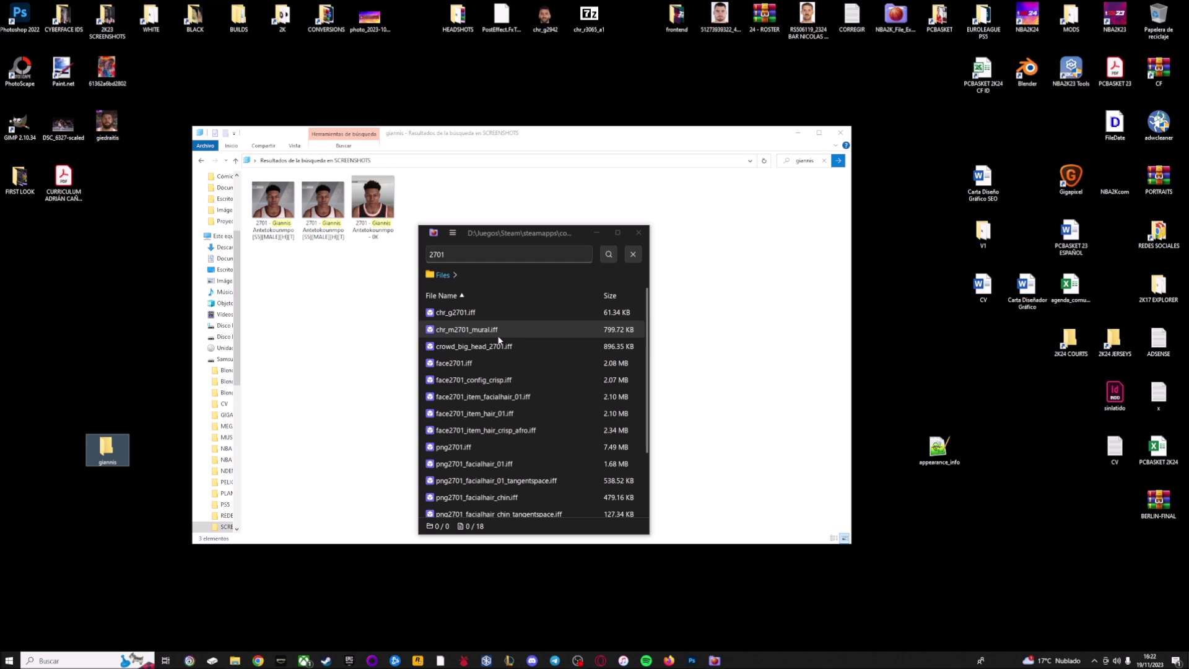
Step: Export all 18 2701 files to Escritorio\giannis and open that folder
{"action": "left_click", "coordinate": [505, 345]}
{"action": "key", "text": "ctrl+a"}
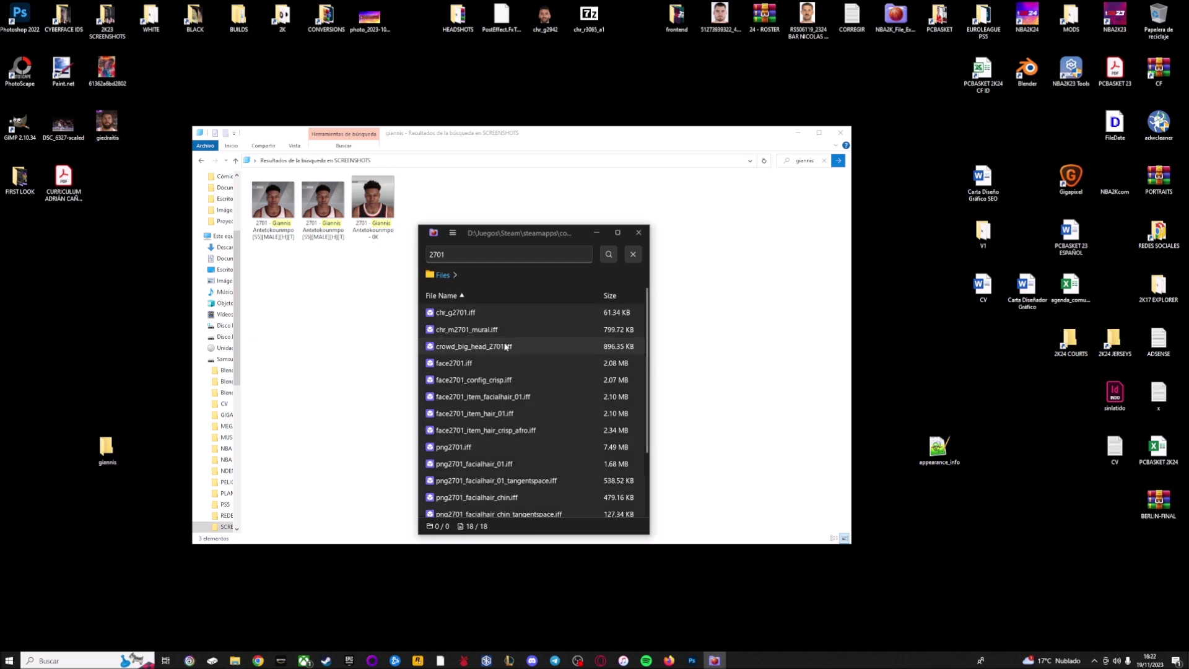
{"action": "right_click", "coordinate": [505, 346]}
{"action": "left_click", "coordinate": [531, 356]}
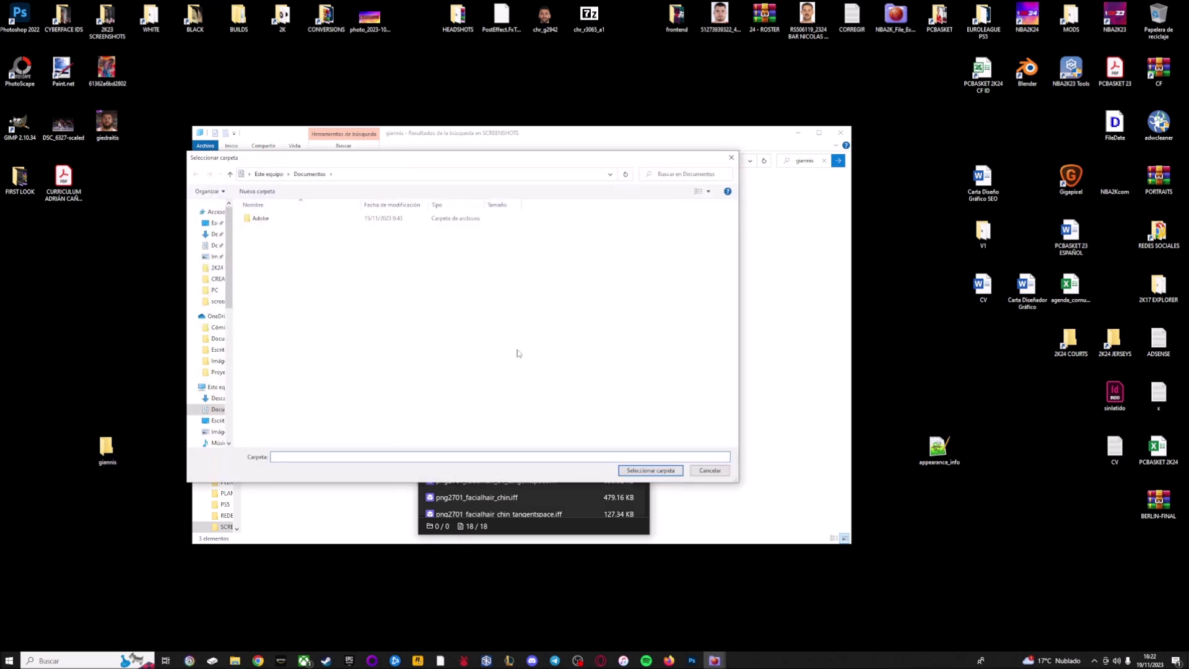
{"action": "left_click", "coordinate": [250, 176]}
{"action": "left_click", "coordinate": [266, 187]}
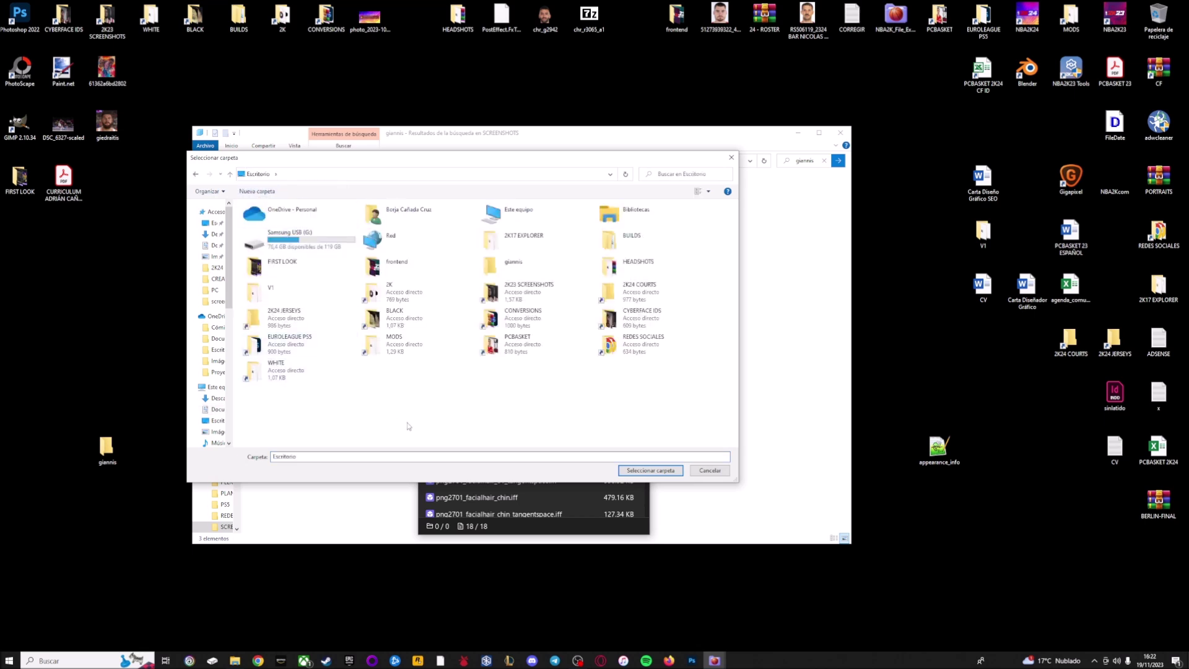
{"action": "double_click", "coordinate": [513, 263]}
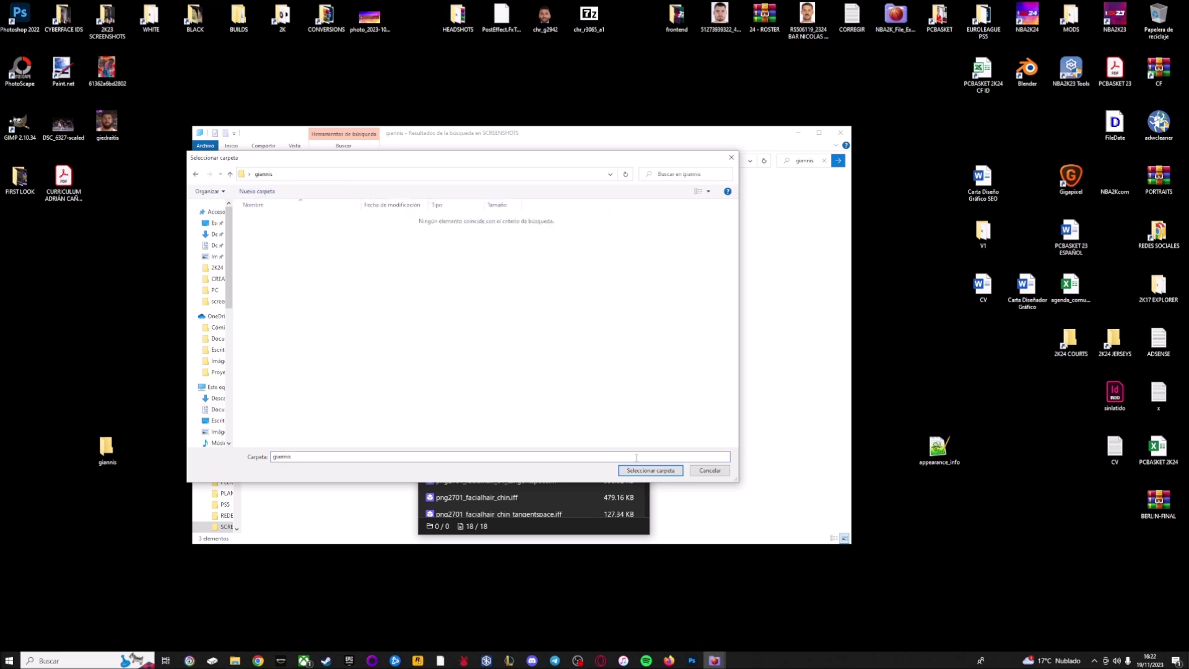
{"action": "left_click", "coordinate": [650, 470]}
{"action": "double_click", "coordinate": [128, 447]}
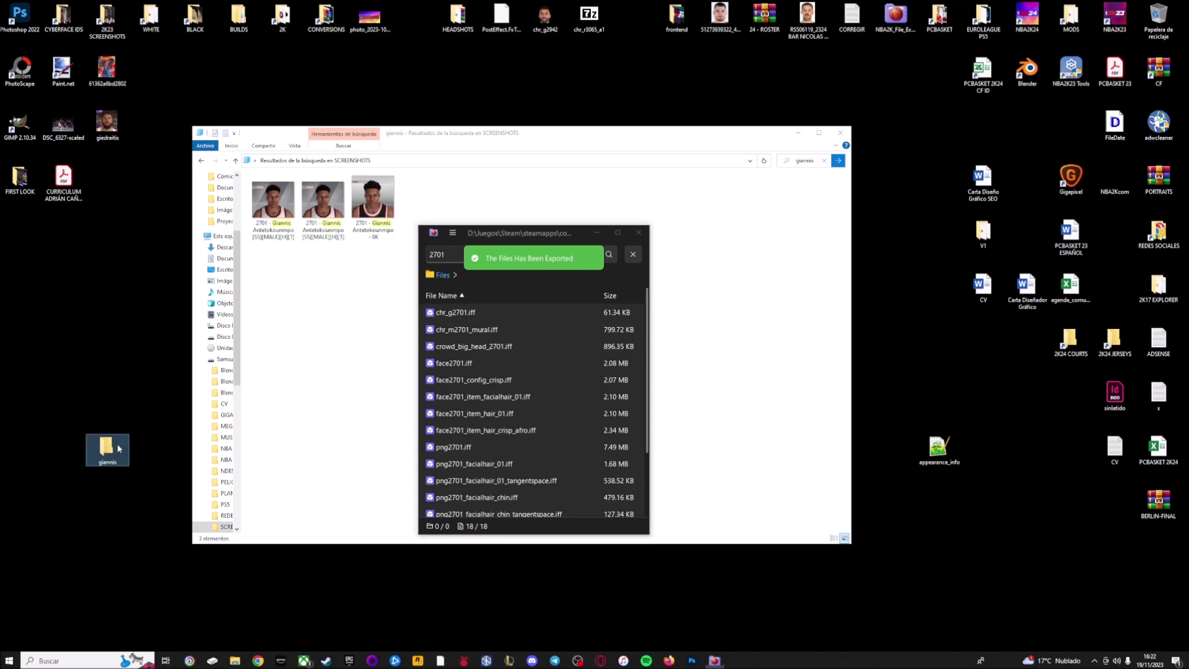
{"action": "left_click_drag", "start_coordinate": [532, 433], "coordinate": [297, 197]}
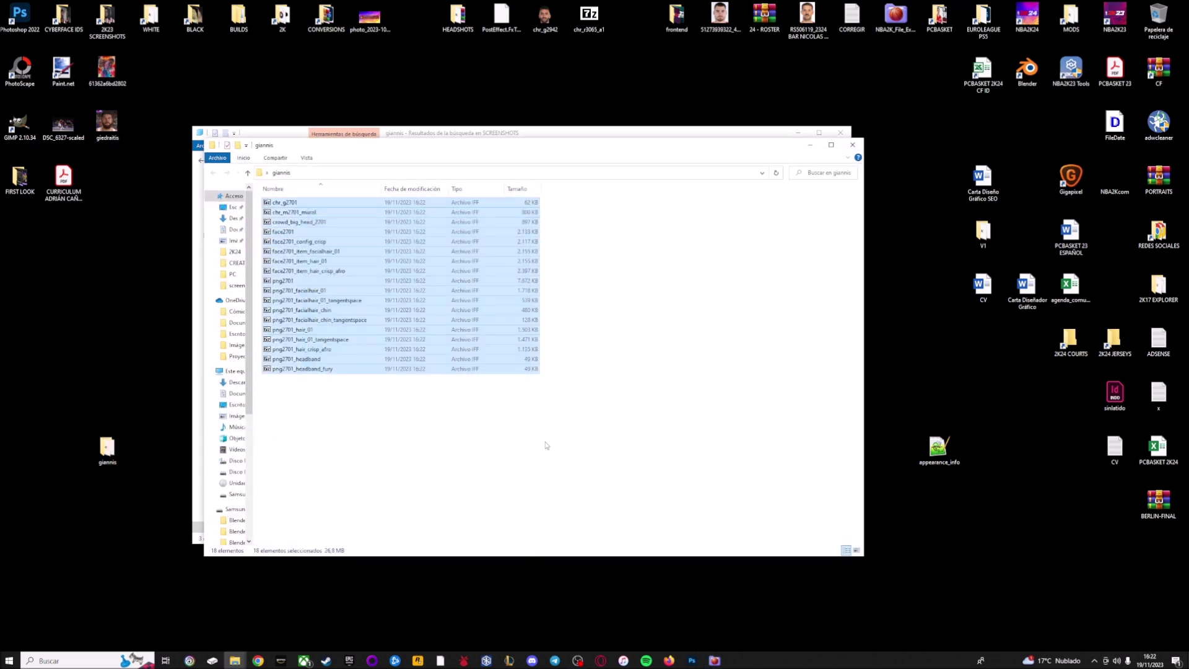
Step: Delete chr_g2701, chr_m2701_mural and crowd_big_head_2701 from the giannis folder
{"action": "left_click", "coordinate": [1115, 17]}
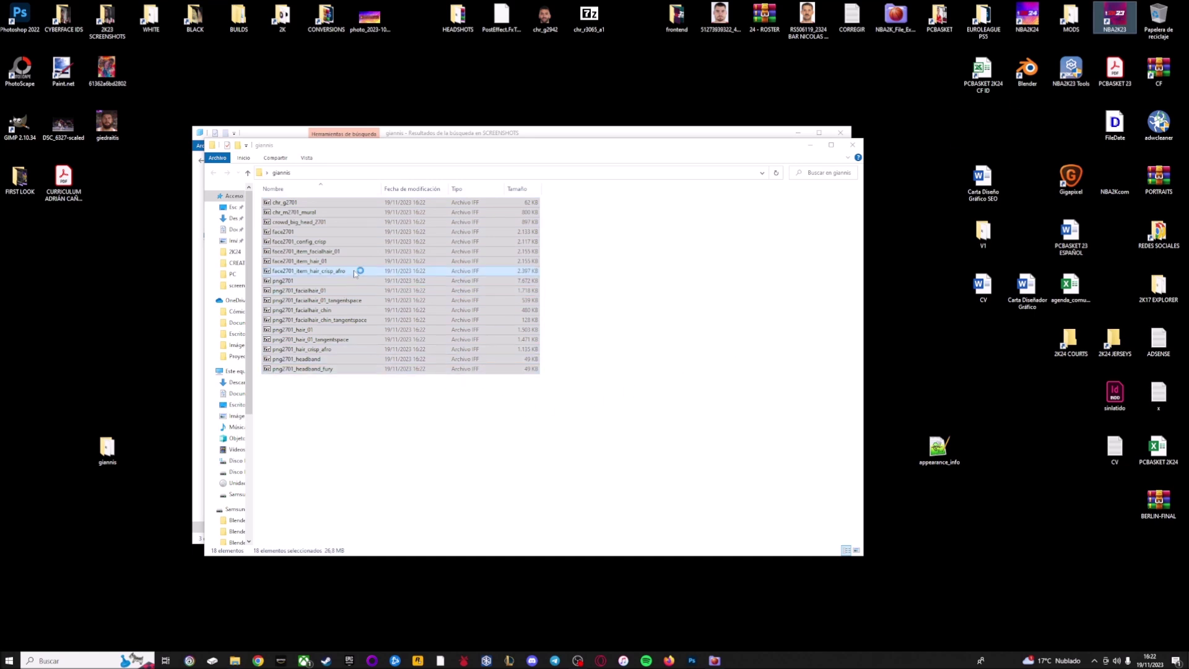
{"action": "left_click", "coordinate": [348, 396]}
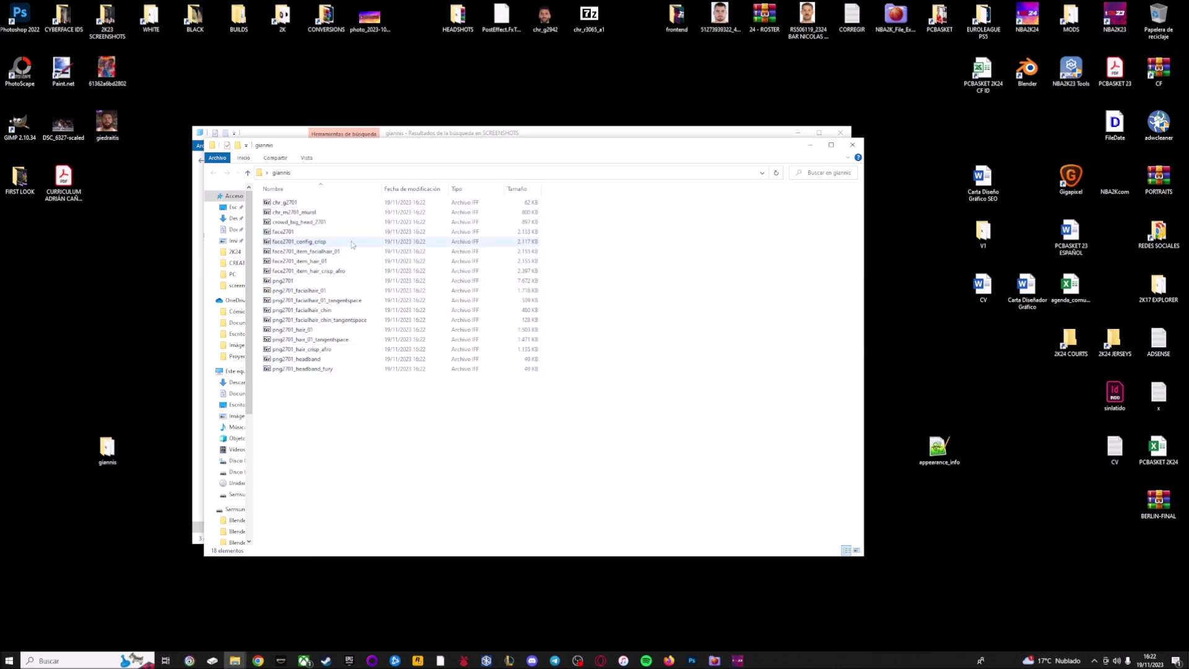
{"action": "left_click_drag", "start_coordinate": [560, 203], "coordinate": [479, 226]}
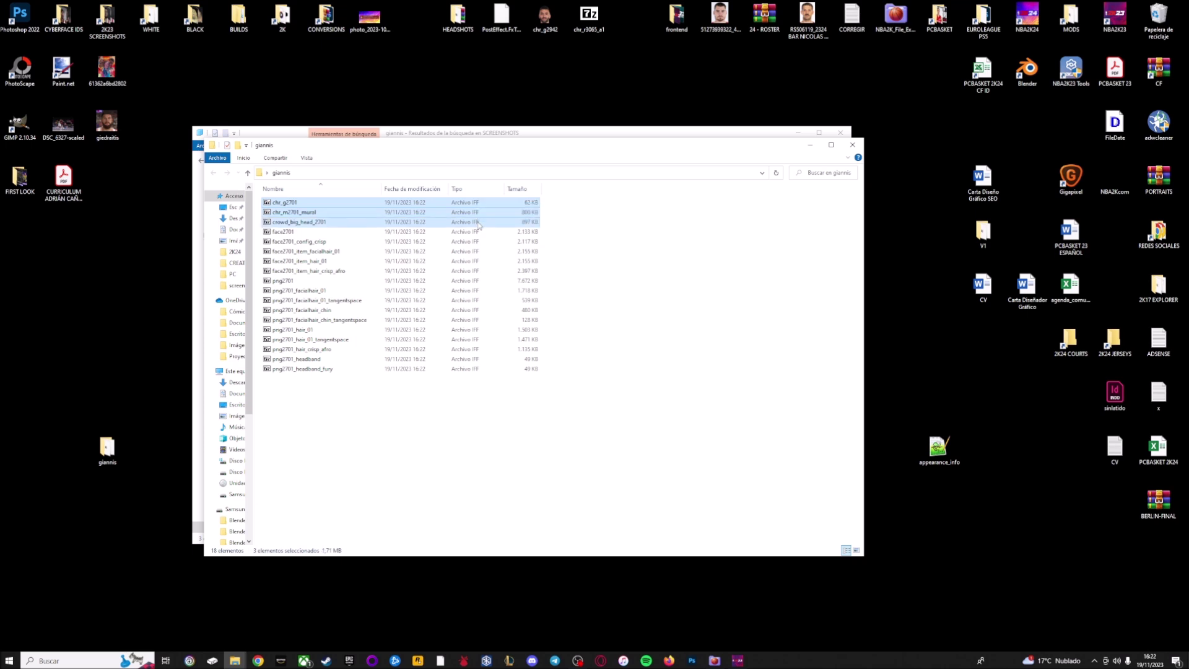
{"action": "key", "text": "Delete"}
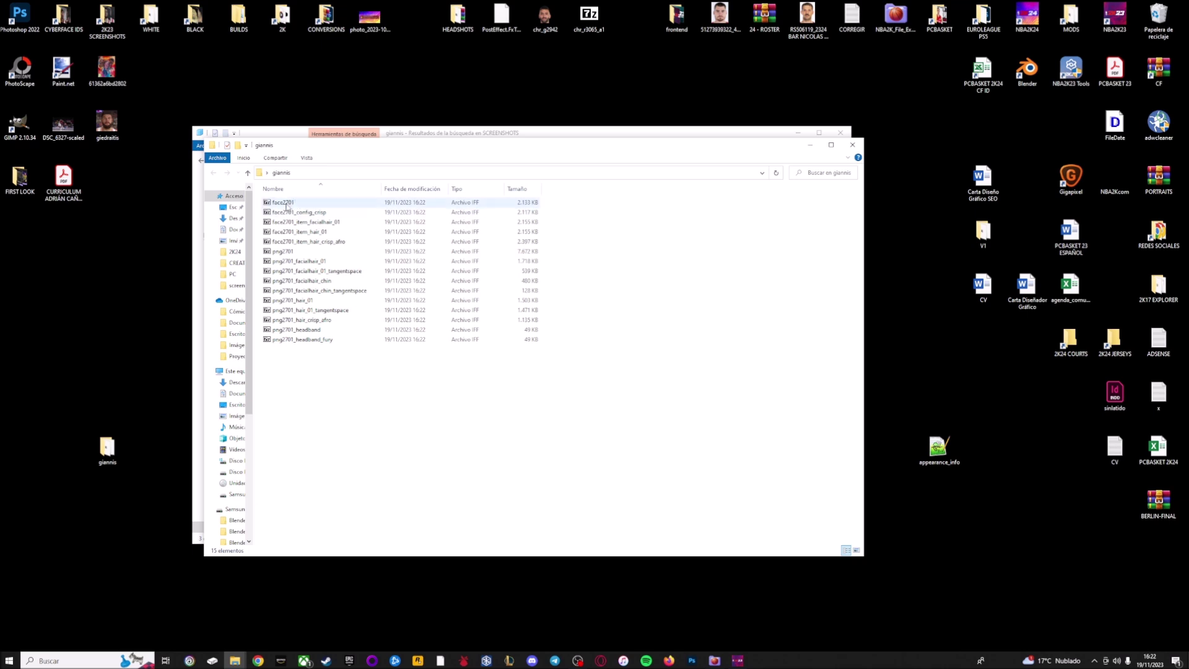
Step: Copy the remaining 15 files into NBA 2K23's Mods folder and launch the game
{"action": "left_click_drag", "start_coordinate": [427, 381], "coordinate": [294, 186]}
{"action": "right_click", "coordinate": [321, 254]}
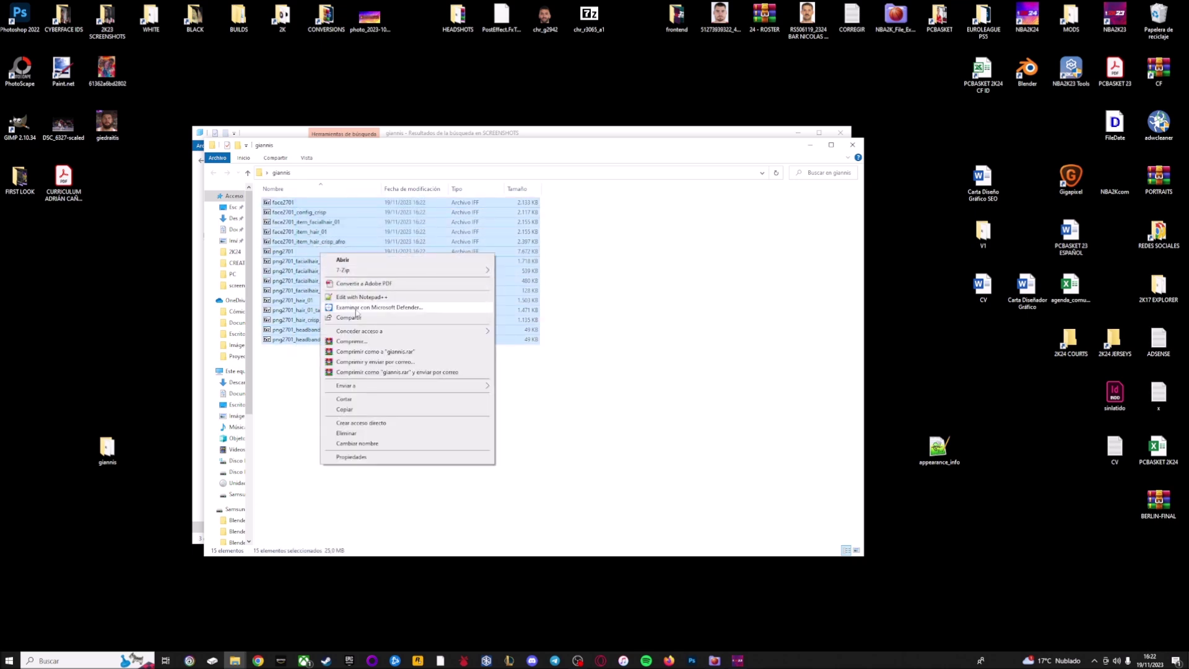
{"action": "left_click", "coordinate": [366, 399]}
{"action": "right_click", "coordinate": [395, 282]}
{"action": "left_click", "coordinate": [427, 436]}
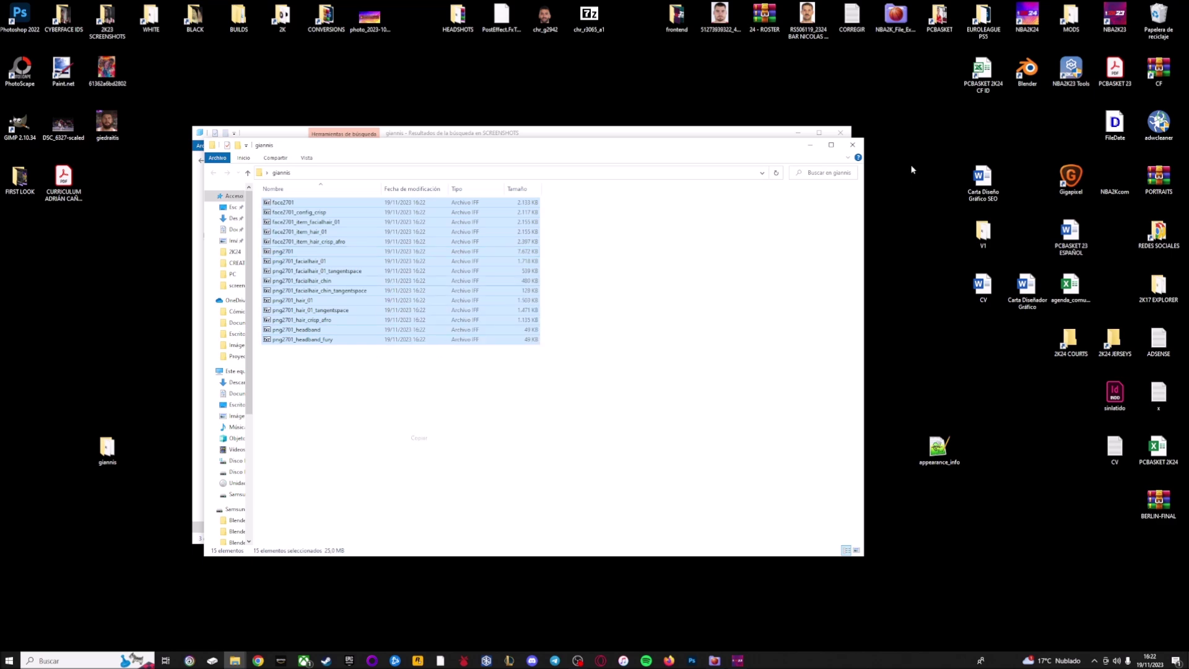
{"action": "left_click", "coordinate": [852, 145]}
{"action": "double_click", "coordinate": [1065, 22]}
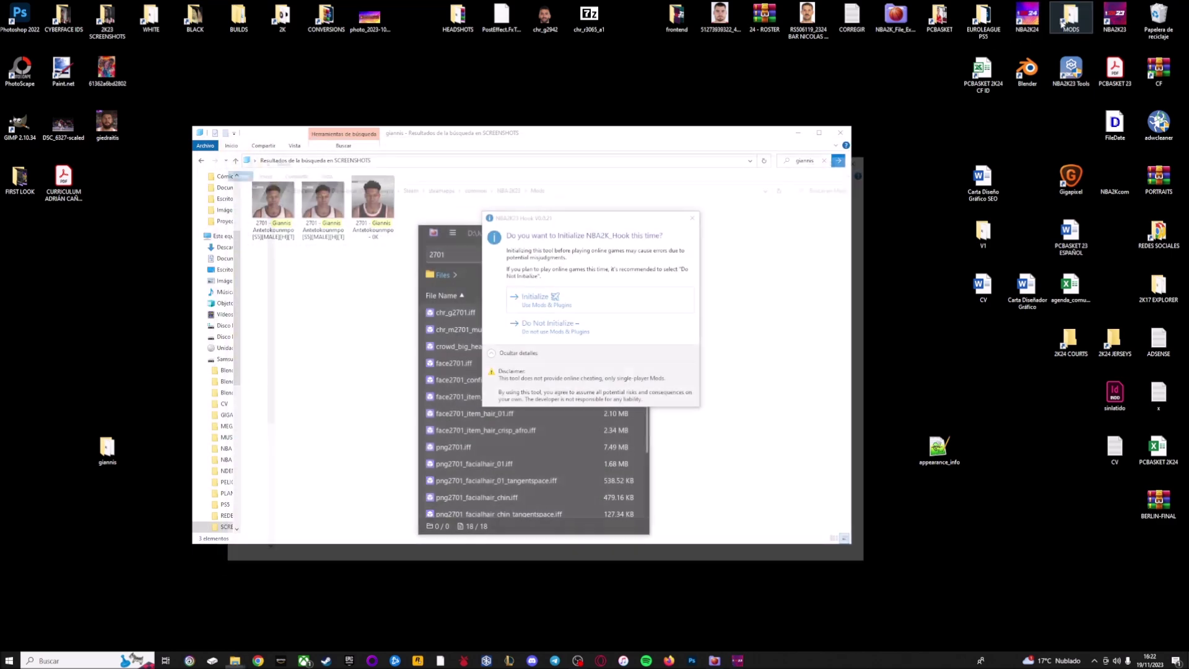
{"action": "right_click", "coordinate": [516, 271]}
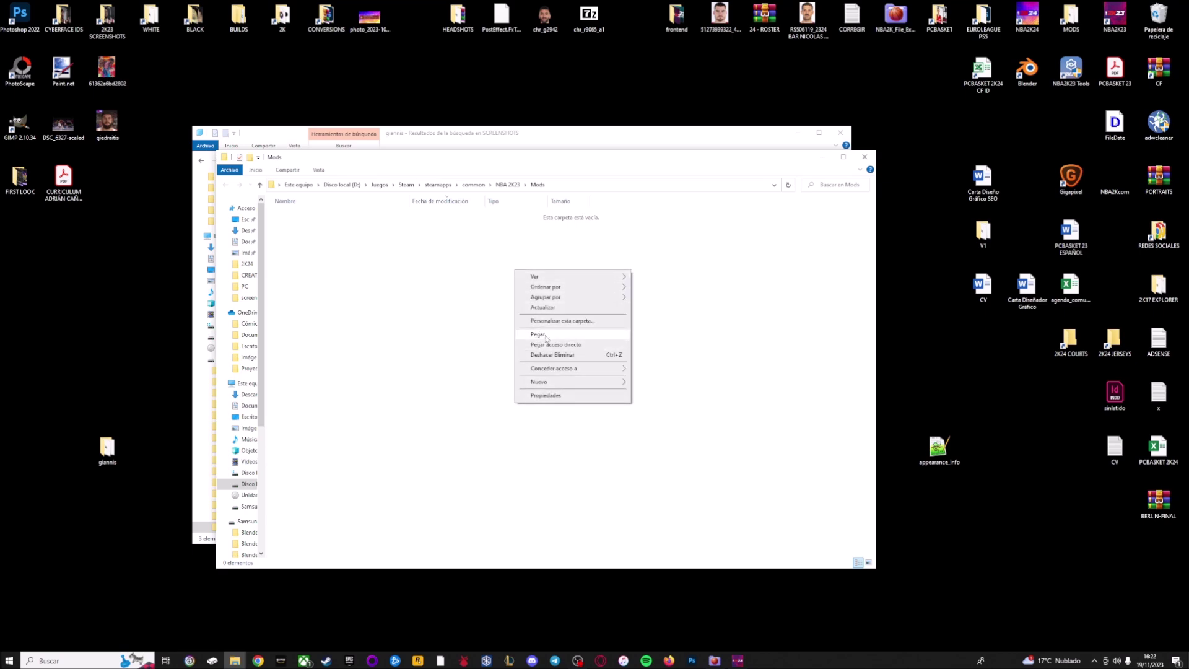
{"action": "left_click", "coordinate": [537, 334]}
{"action": "left_click", "coordinate": [864, 157]}
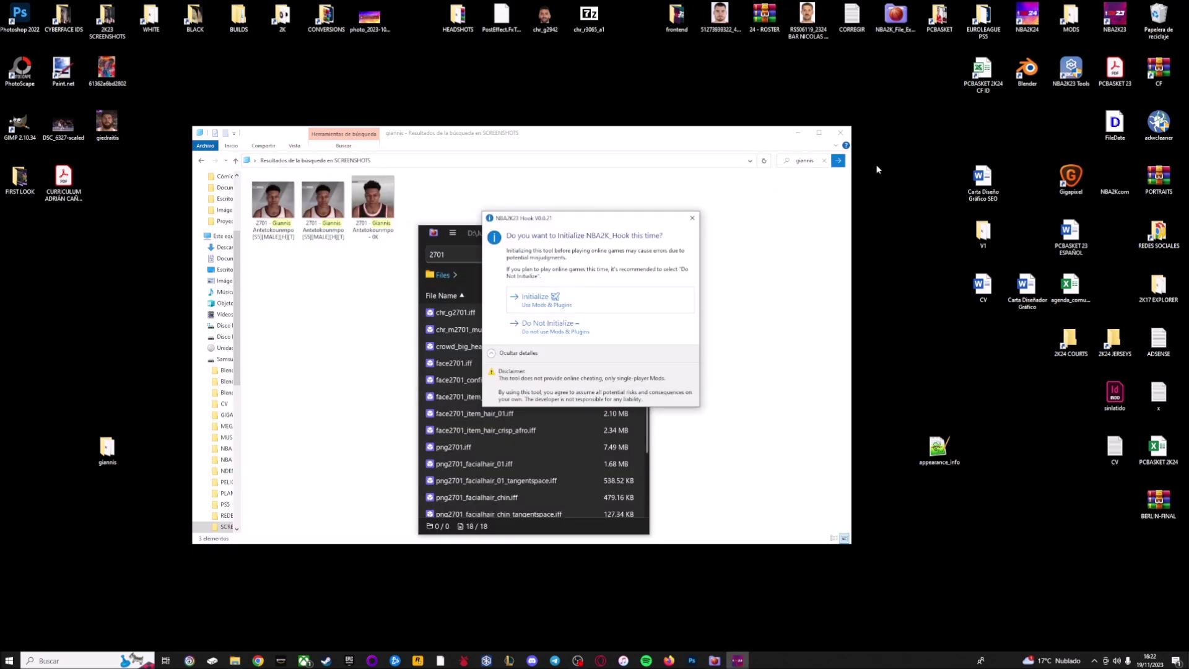
{"action": "left_click", "coordinate": [655, 295]}
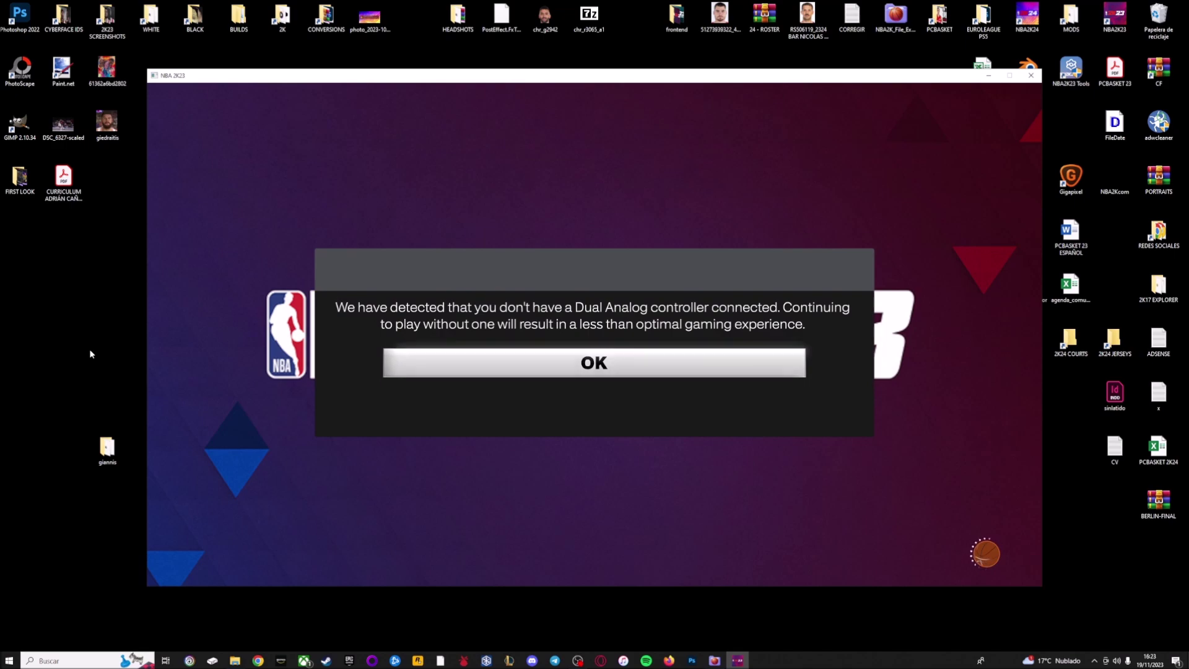
Step: Create a roster from the official 2K roster and edit G. Antetokounmpo on the Milwaukee Bucks
{"action": "key", "text": "Return"}
{"action": "key", "text": "Down"}
{"action": "key", "text": "Down"}
{"action": "key", "text": "Down"}
{"action": "key", "text": "Down"}
{"action": "key", "text": "Down"}
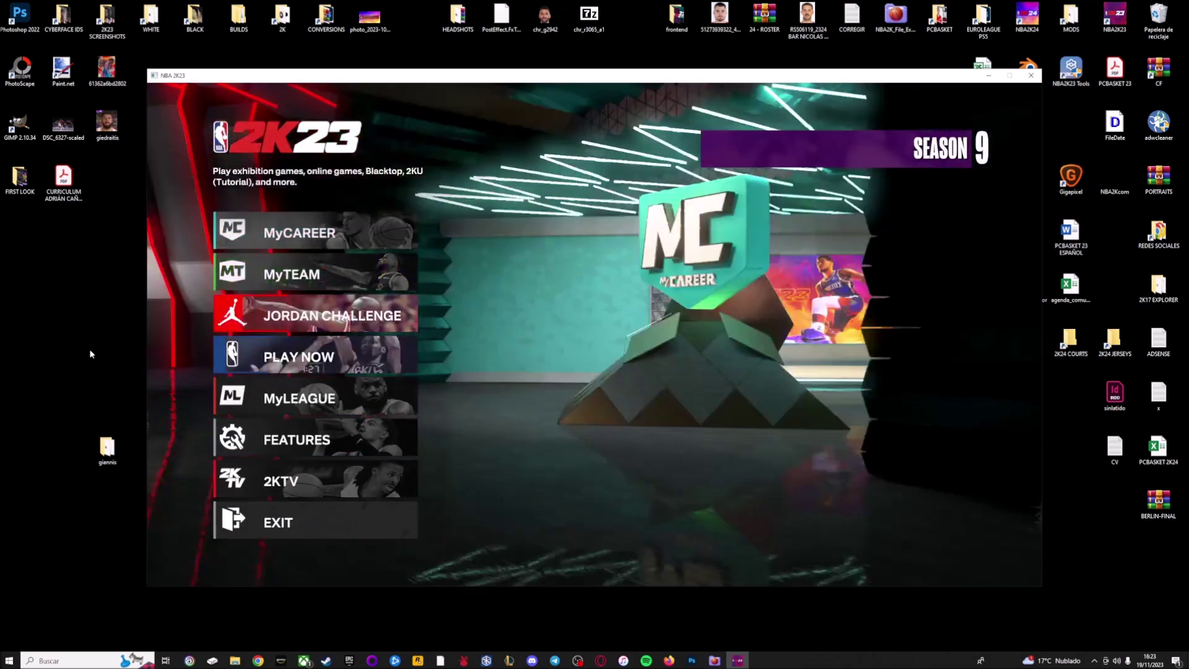
{"action": "key", "text": "Return"}
{"action": "key", "text": "Right"}
{"action": "key", "text": "Right"}
{"action": "key", "text": "Right"}
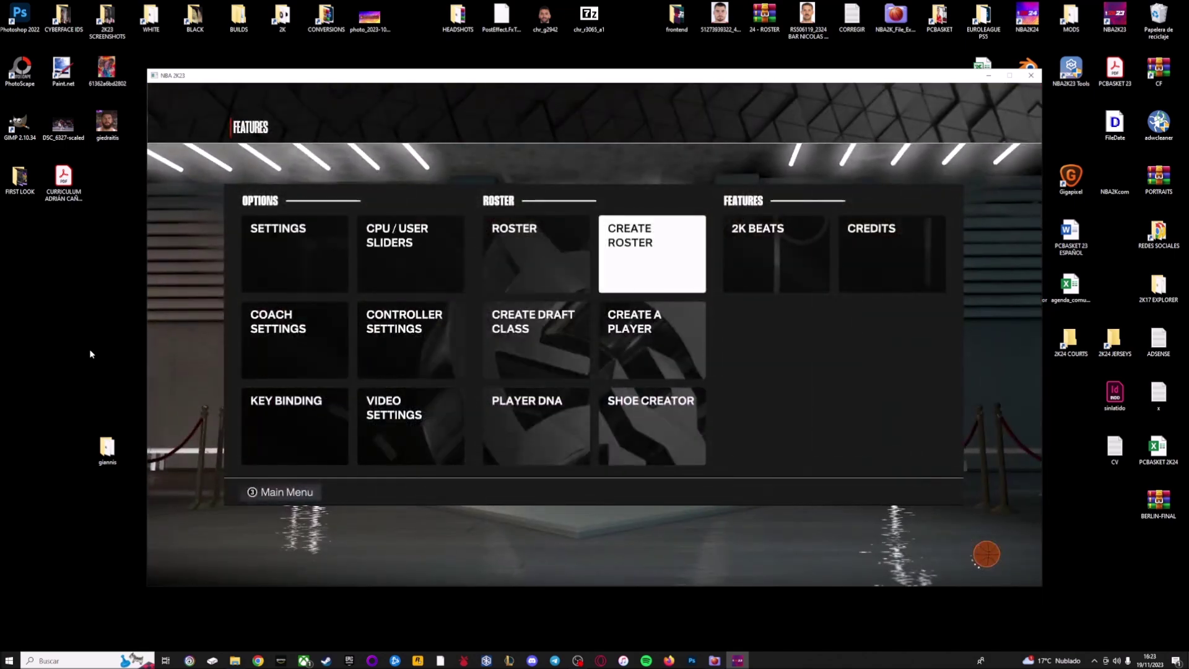
{"action": "key", "text": "Return"}
{"action": "key", "text": "Return"}
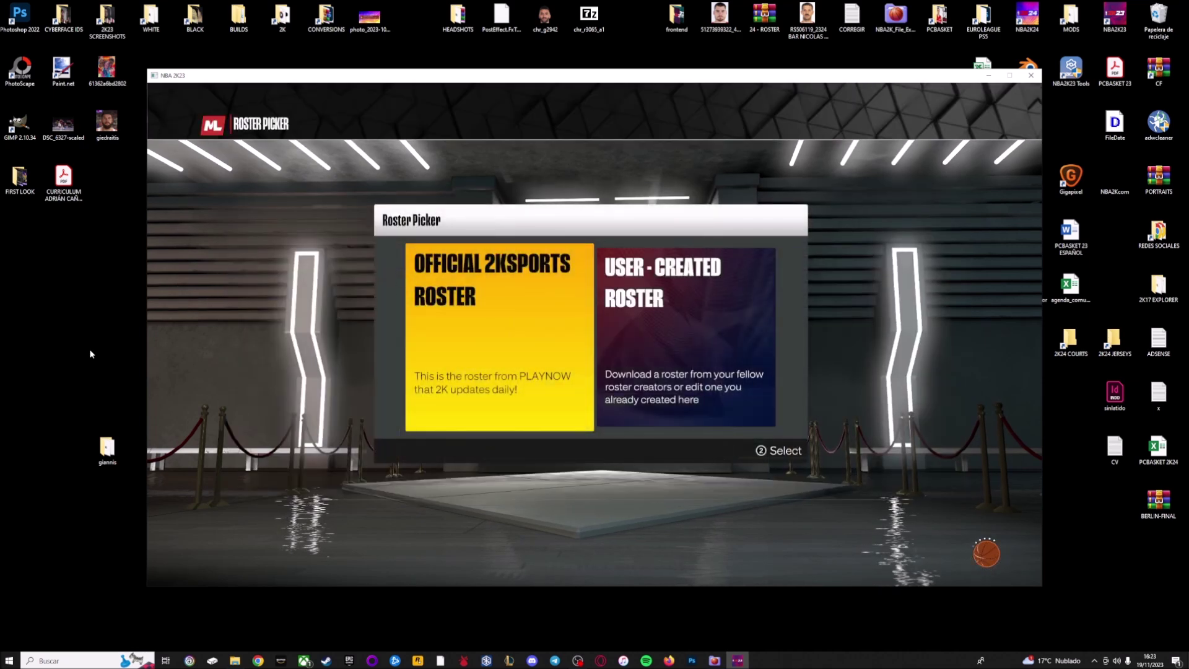
{"action": "key", "text": "Return"}
{"action": "left_click", "coordinate": [243, 330]}
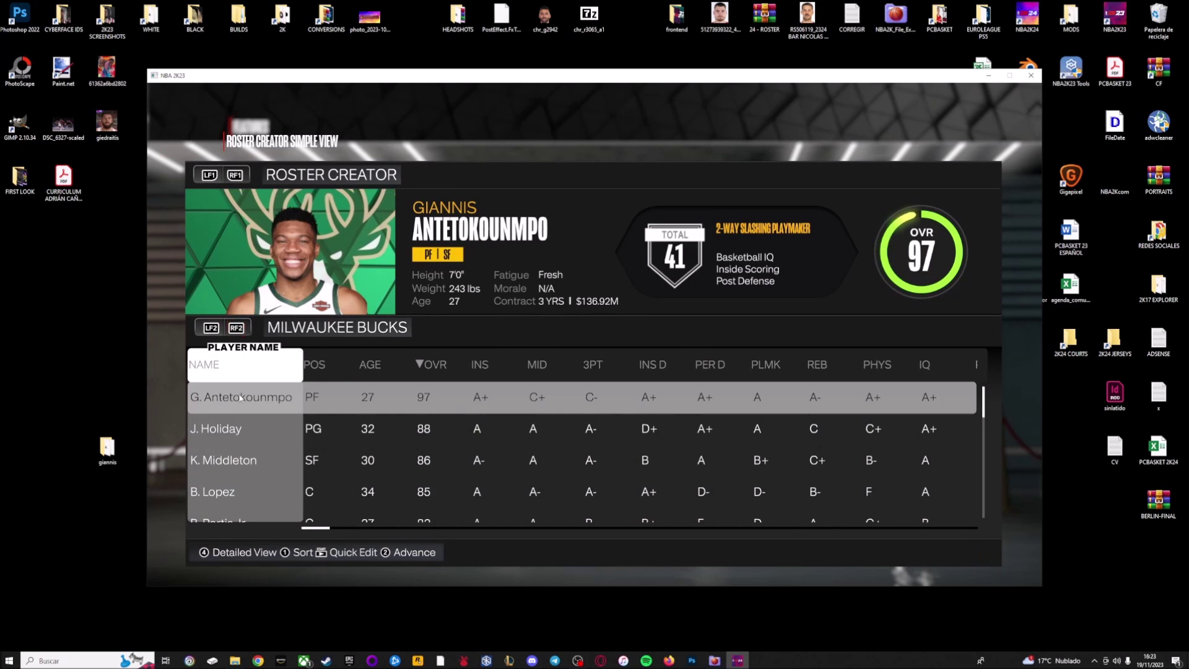
{"action": "key", "text": "Return"}
{"action": "left_click", "coordinate": [506, 321]}
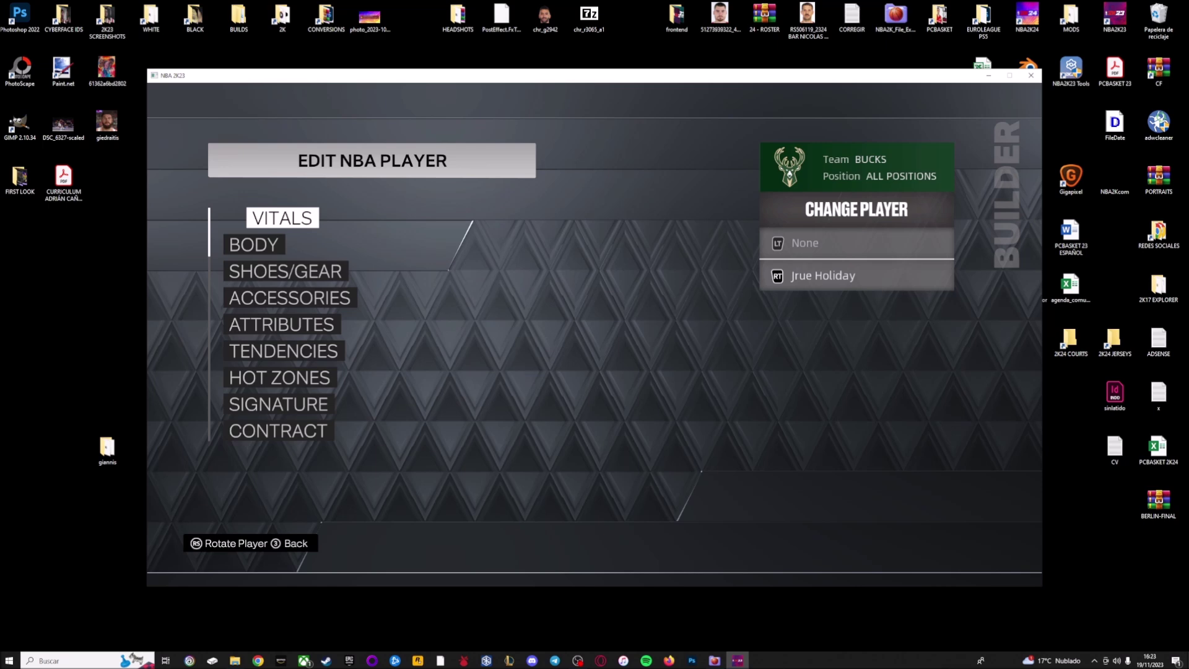
Step: Exit the player editor with Remove Changes and Return, then minimize the game and search window
{"action": "key", "text": "Escape"}
{"action": "key", "text": "Down"}
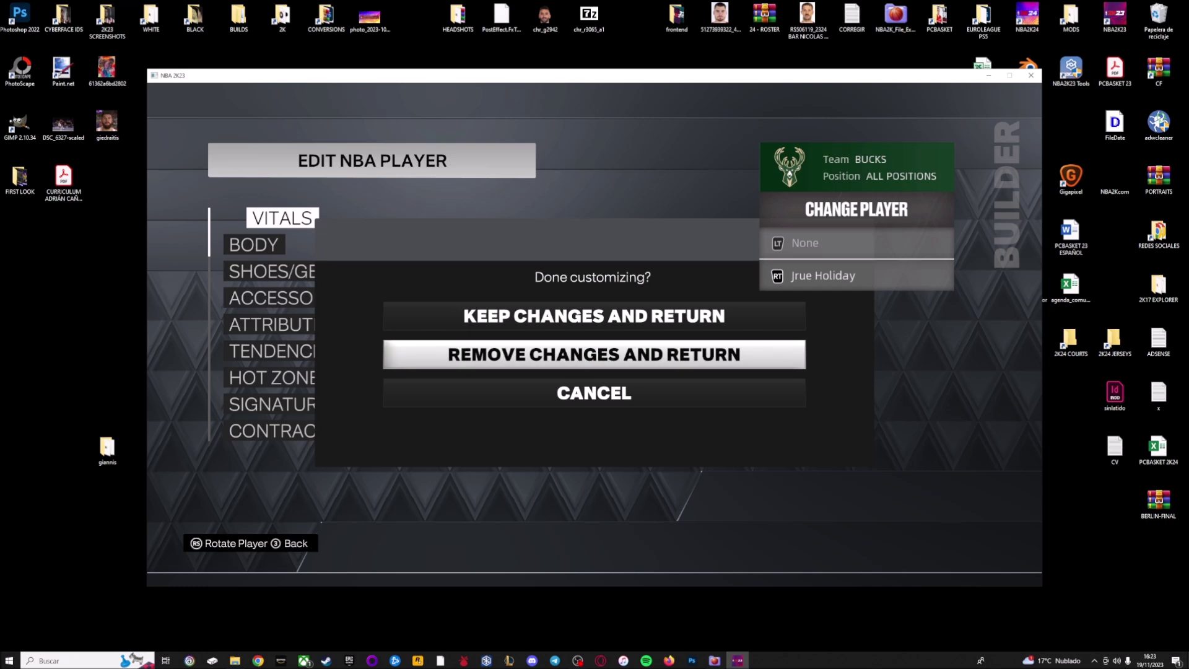
{"action": "key", "text": "Return"}
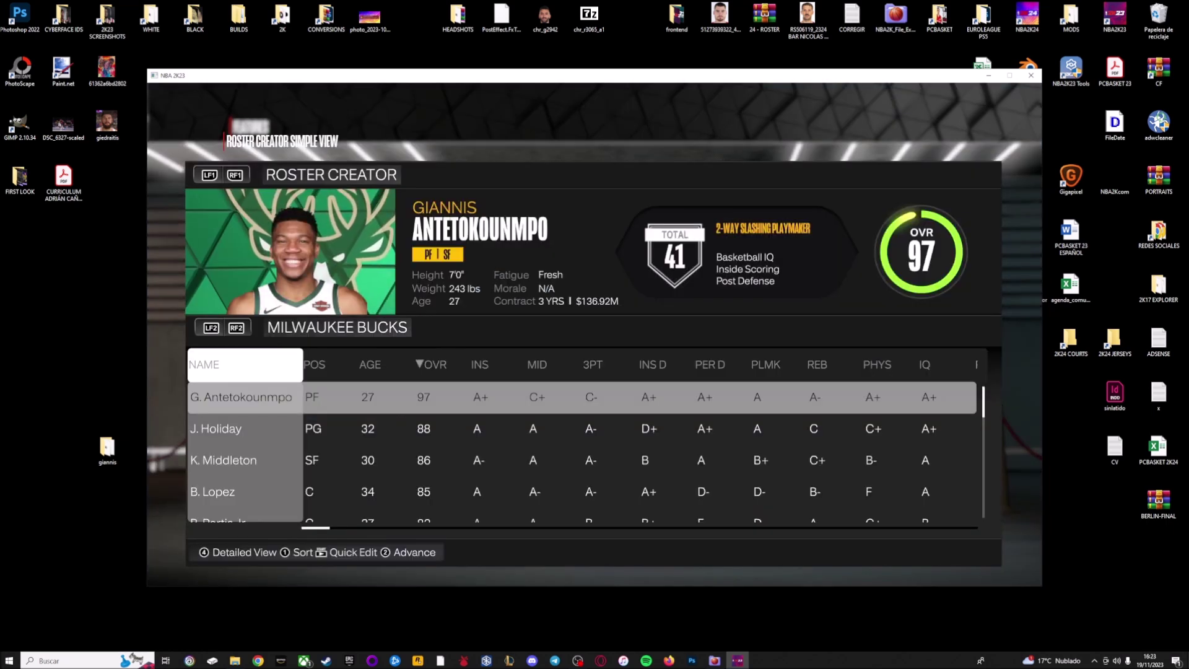
{"action": "left_click", "coordinate": [987, 77]}
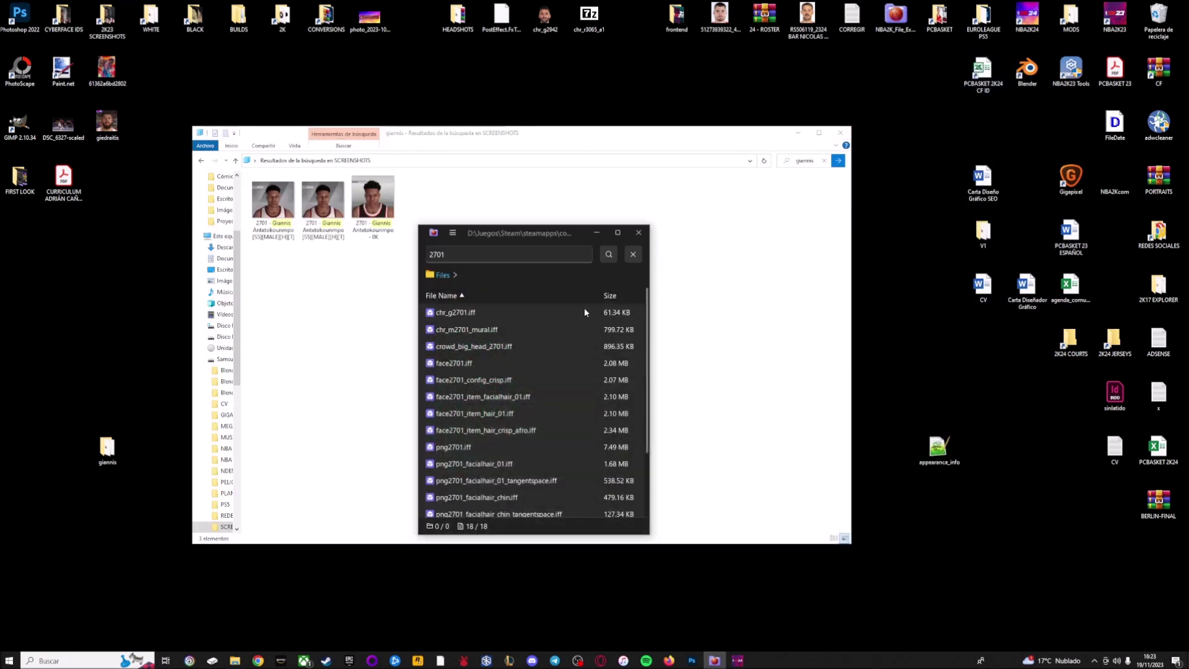
{"action": "left_click", "coordinate": [795, 135]}
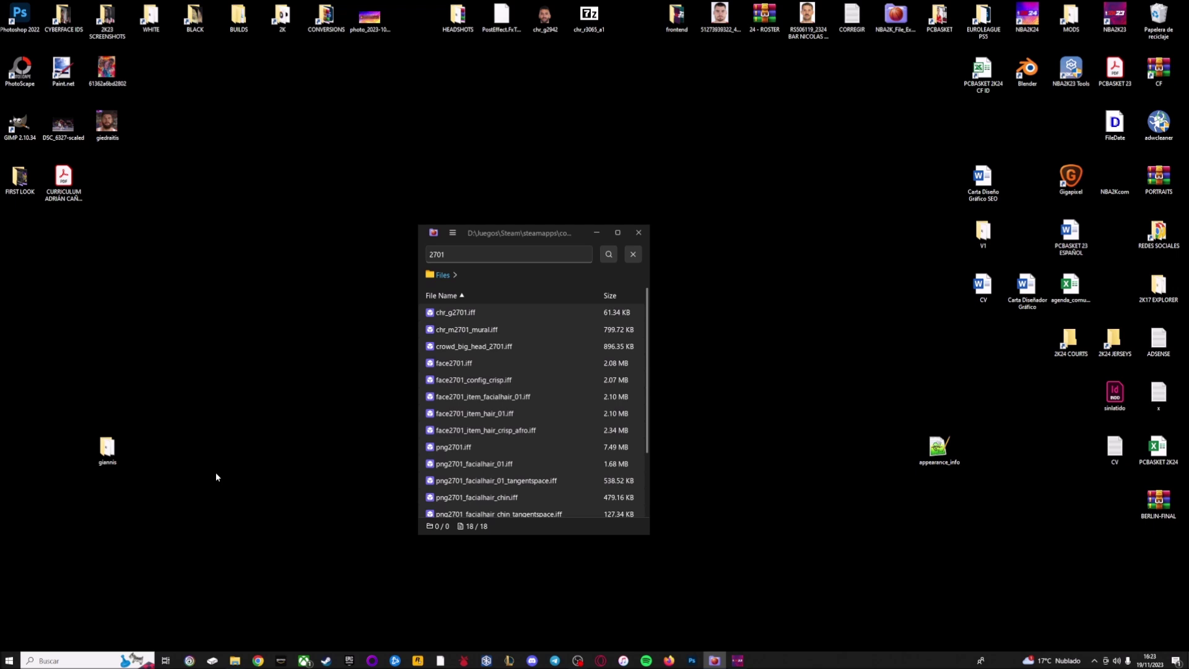
Step: Open png2701 from the desktop giannis folder as a 7-Zip archive
{"action": "double_click", "coordinate": [122, 462]}
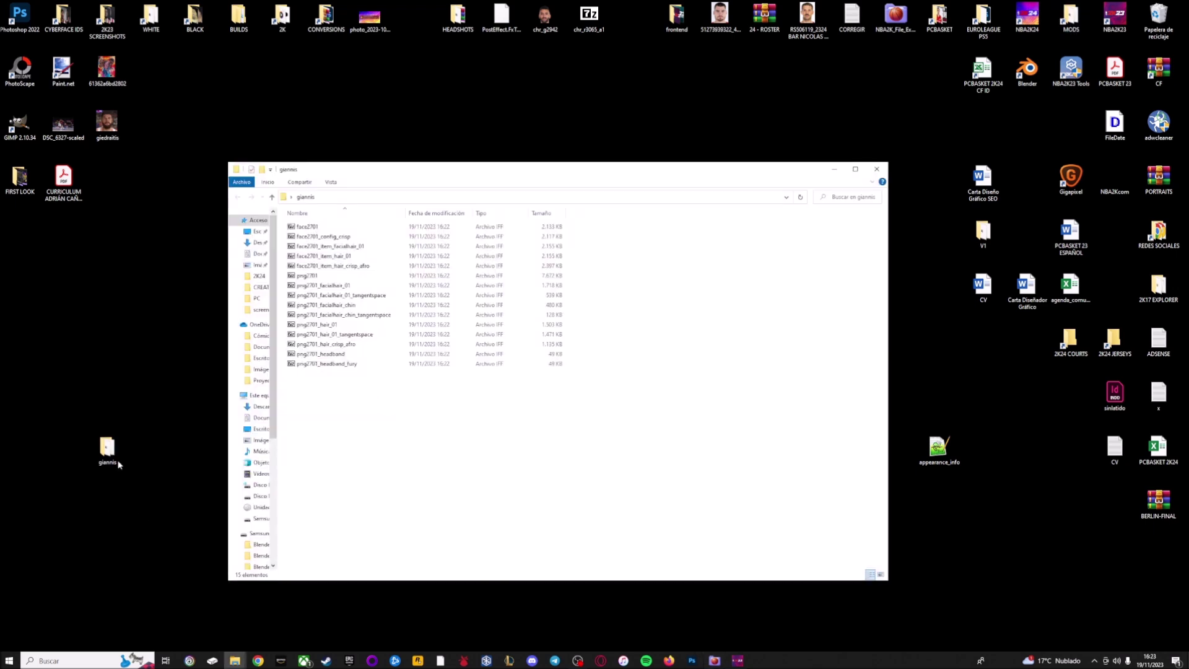
{"action": "double_click", "coordinate": [322, 278]}
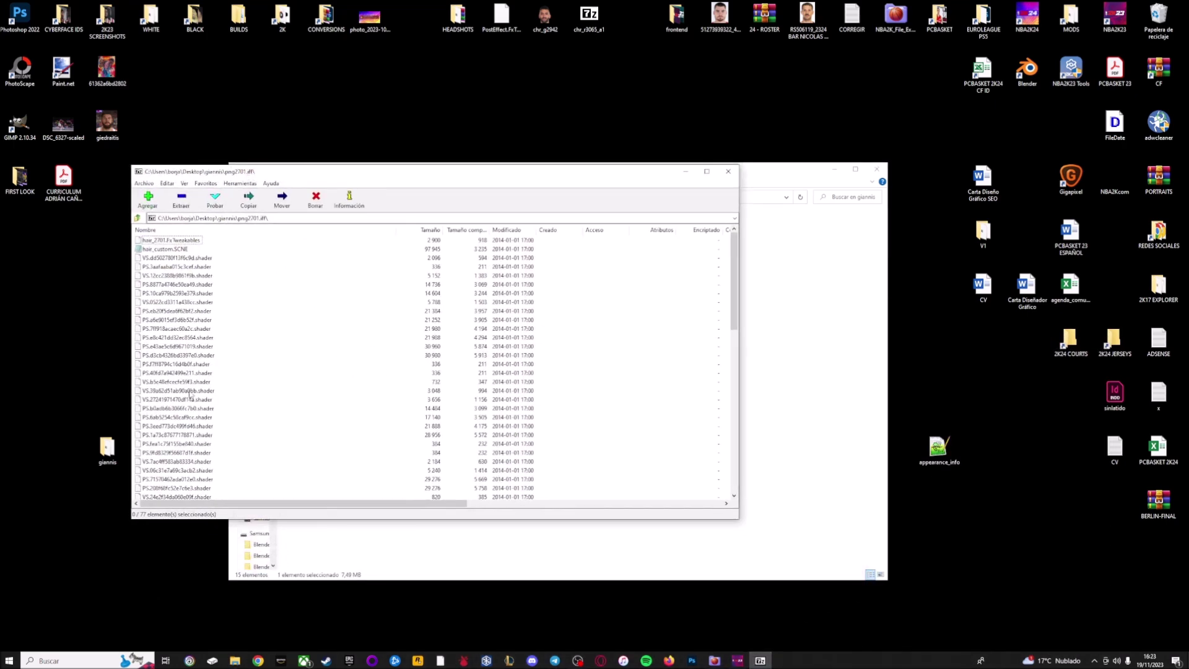
{"action": "left_click_drag", "start_coordinate": [734, 306], "coordinate": [739, 481]}
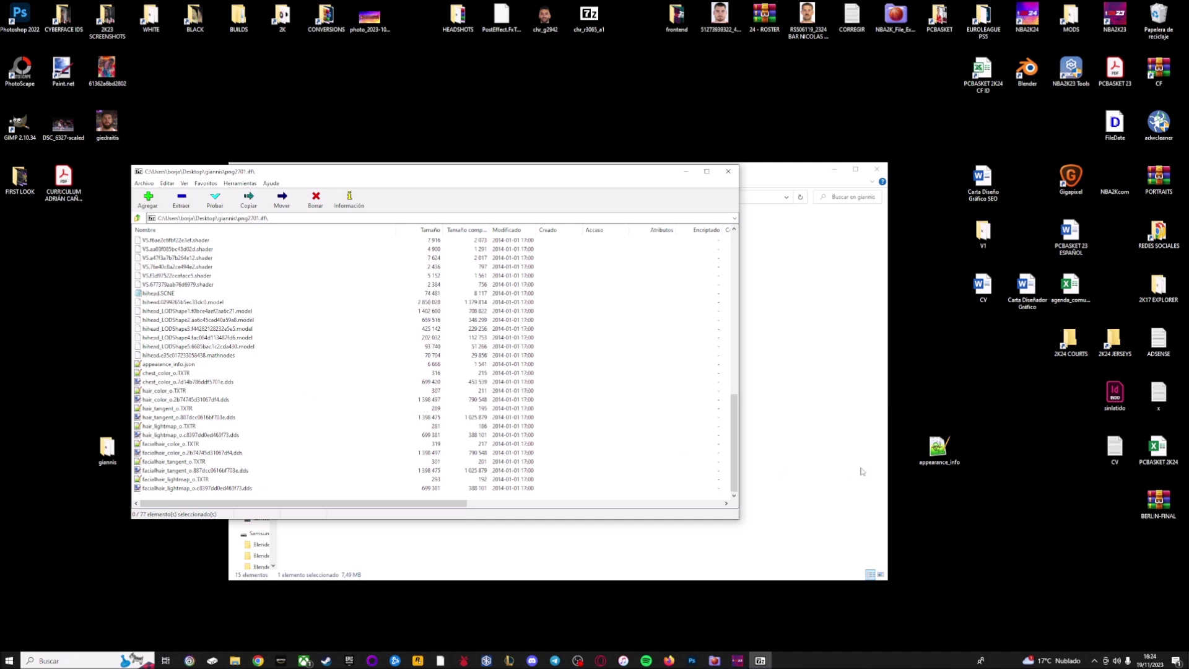
Step: Check the Properties of the desktop appearance_info file
{"action": "left_click", "coordinate": [941, 449]}
{"action": "right_click", "coordinate": [952, 447]}
{"action": "left_click", "coordinate": [984, 441]}
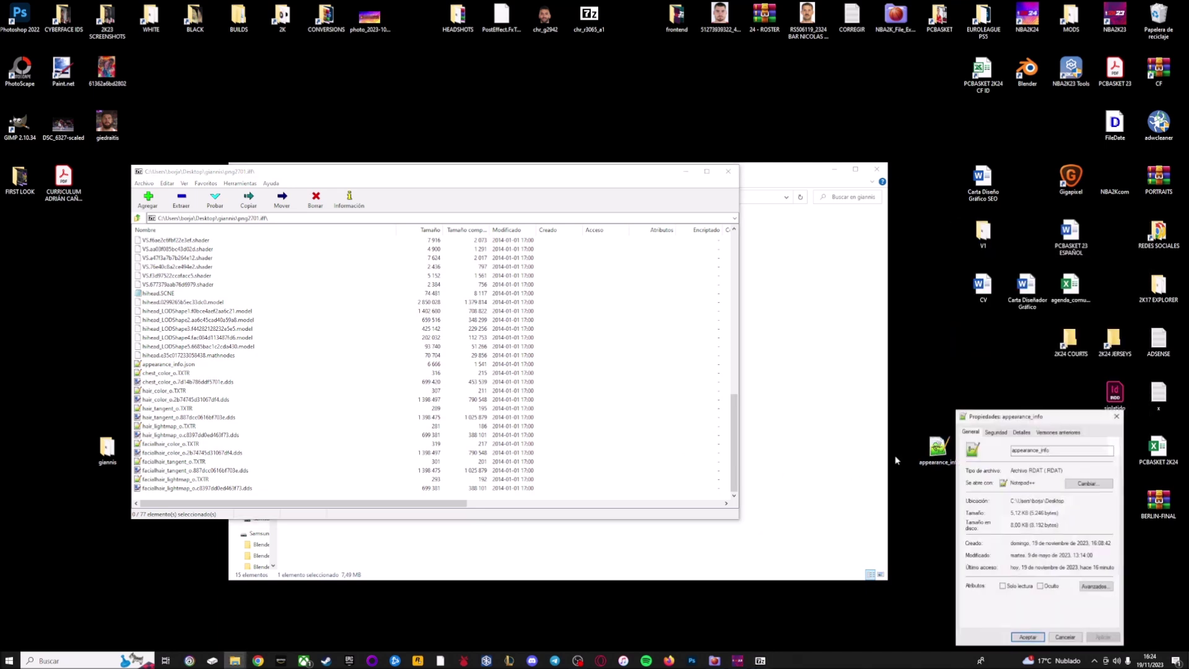
{"action": "left_click_drag", "start_coordinate": [1053, 367], "coordinate": [758, 366]}
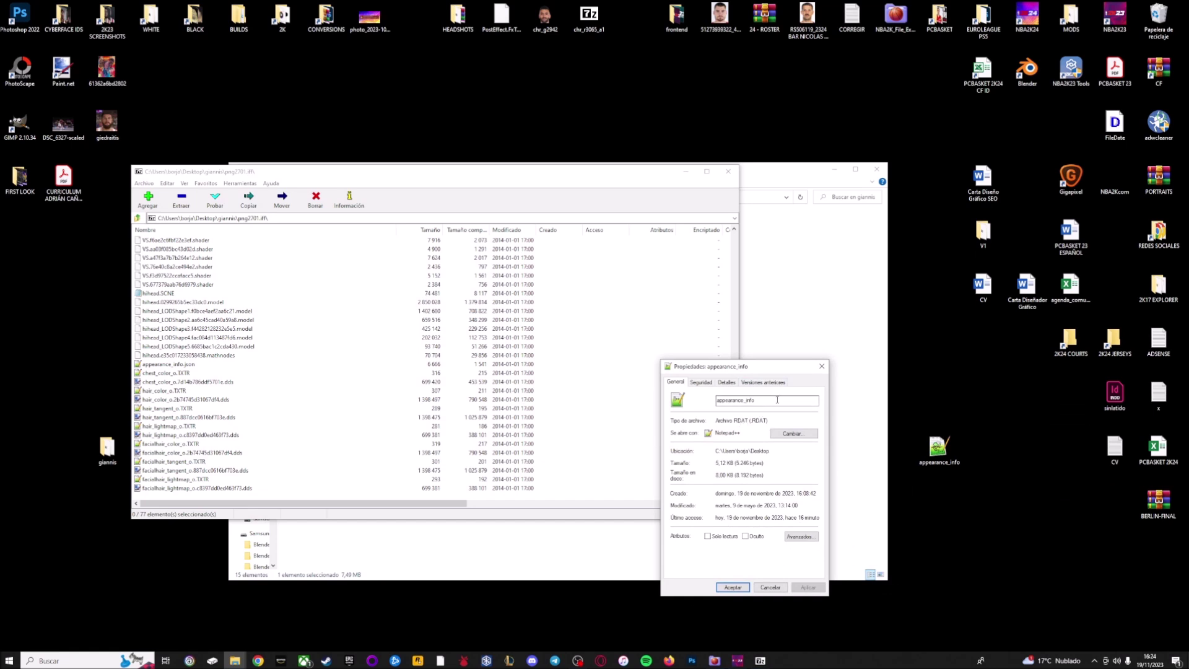
{"action": "left_click", "coordinate": [822, 366]}
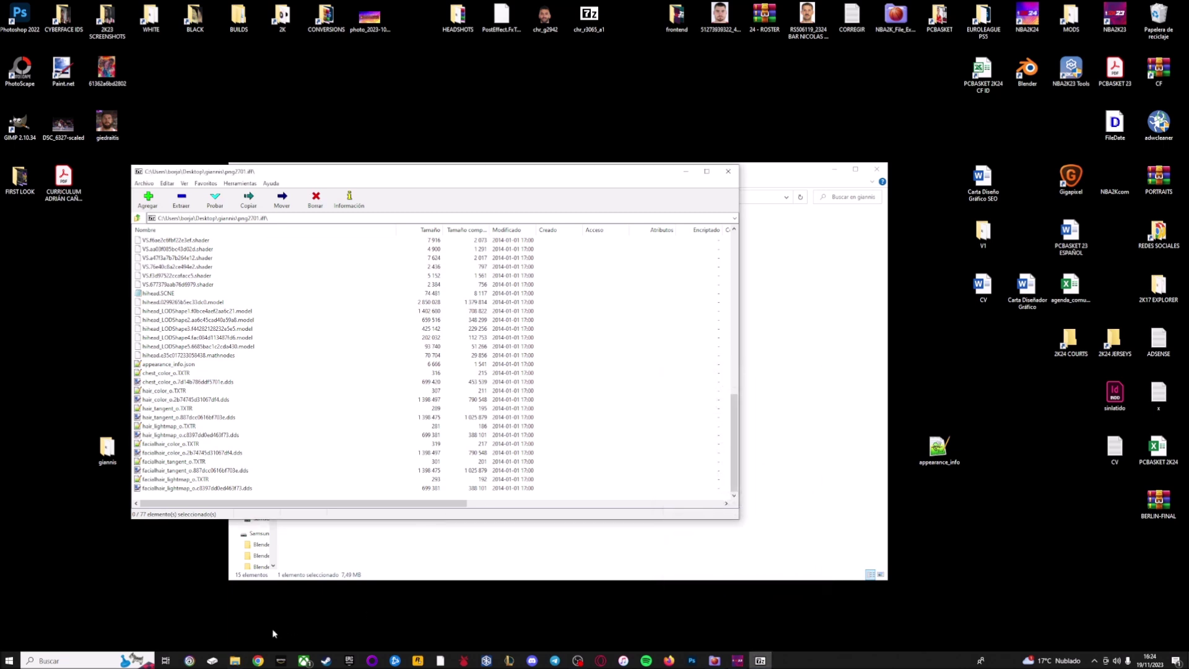
{"action": "right_click", "coordinate": [257, 660]}
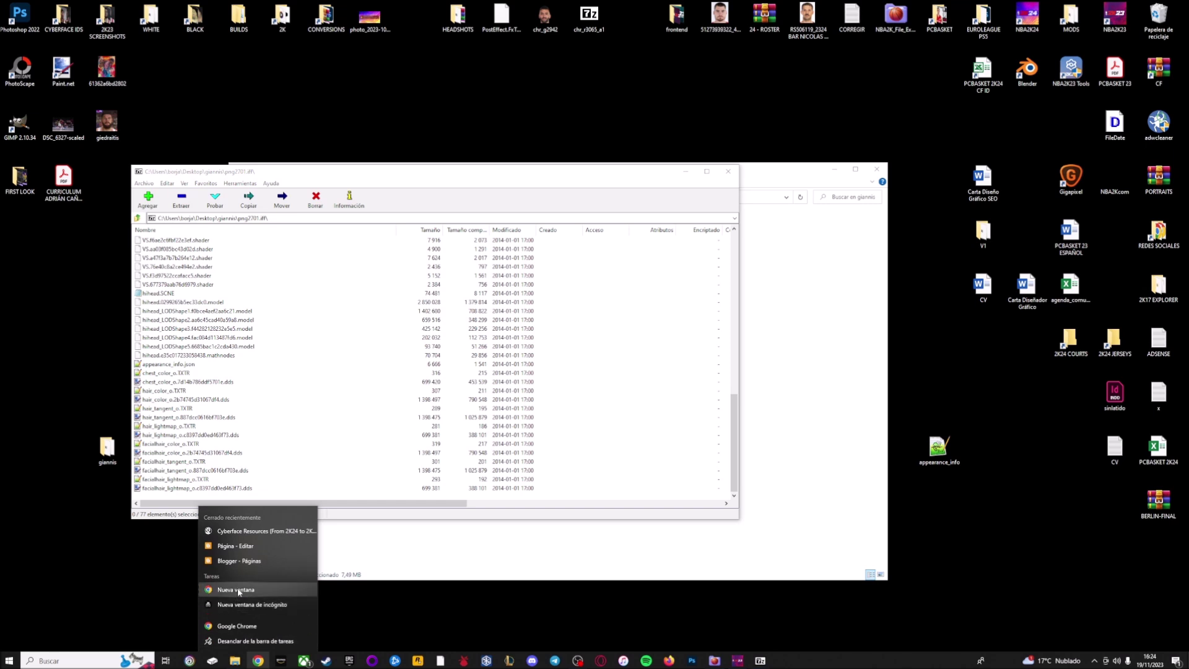
Step: Reopen the Cyberface Resources (From 2K24 to 2K23) page in a new window and scroll through it
{"action": "left_click", "coordinate": [254, 530]}
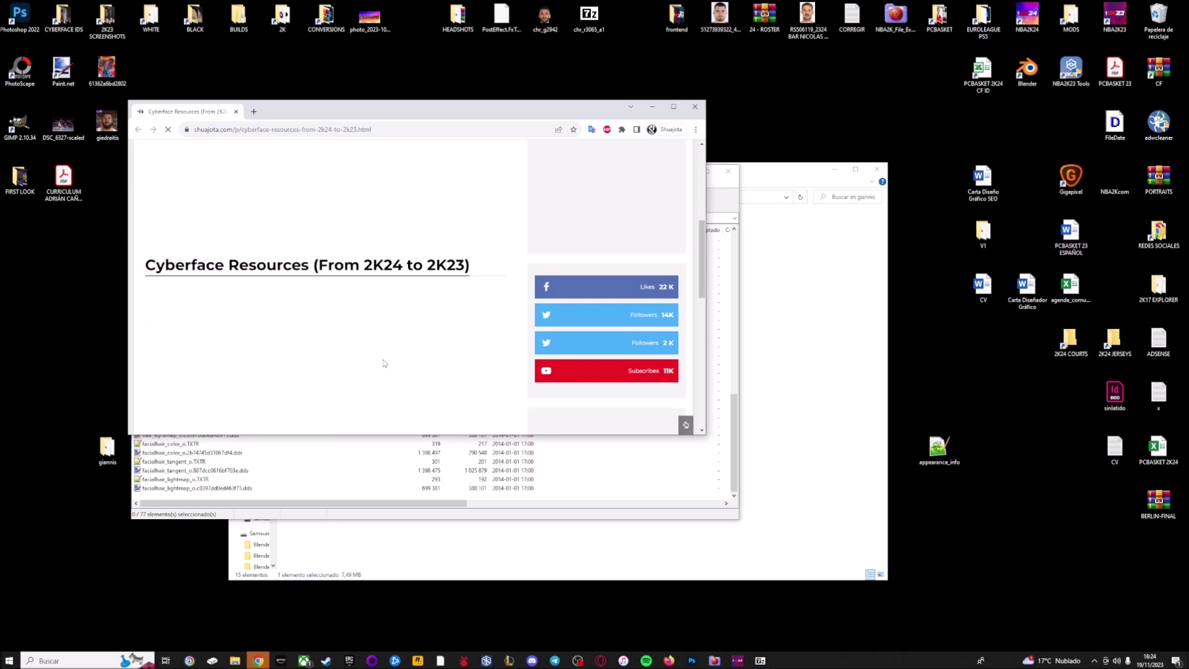
{"action": "scroll", "coordinate": [247, 270], "scroll_direction": "down", "scroll_amount": 2}
{"action": "scroll", "coordinate": [247, 270], "scroll_direction": "up", "scroll_amount": 2}
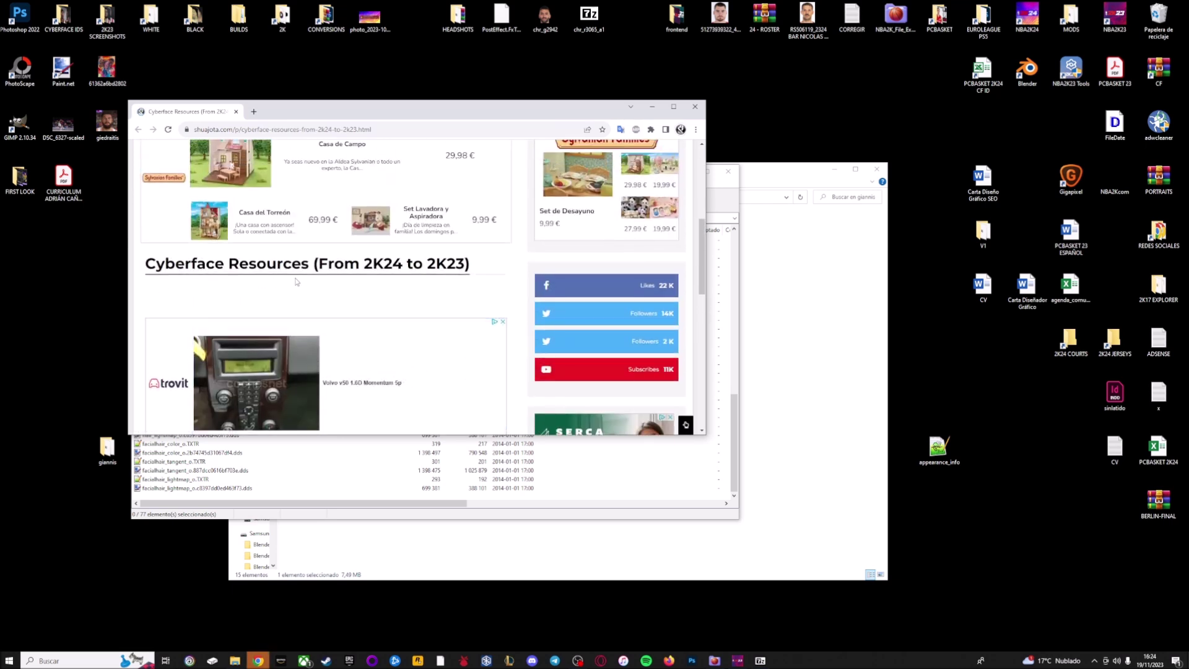
{"action": "scroll", "coordinate": [334, 312], "scroll_direction": "down", "scroll_amount": 2}
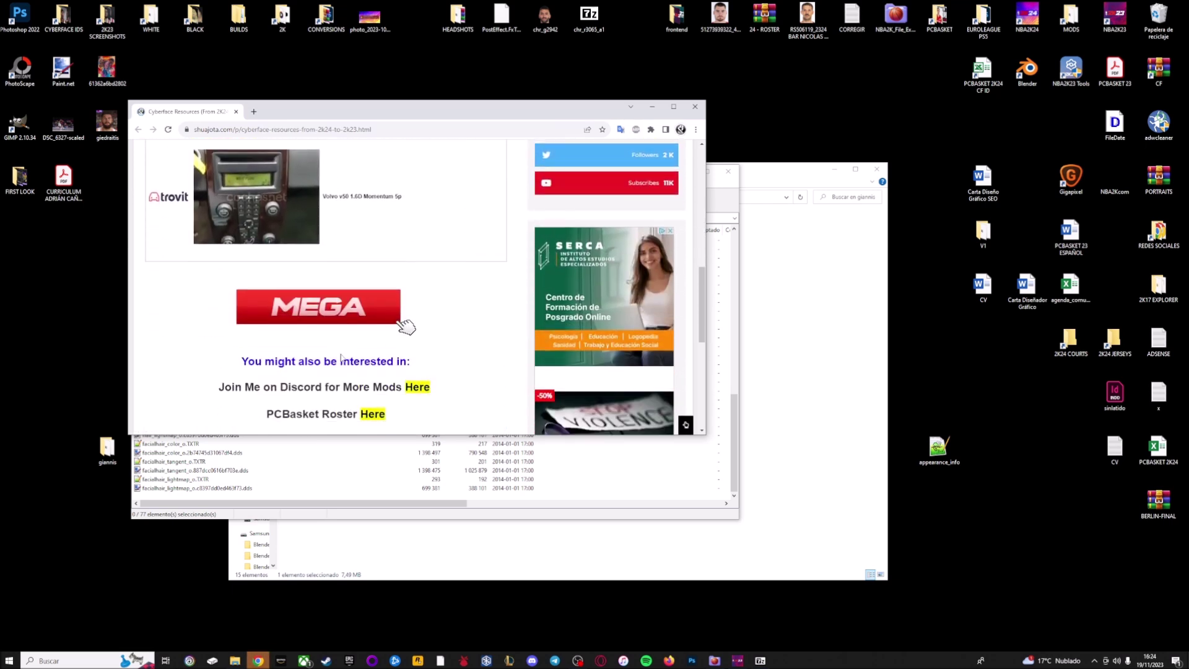
{"action": "scroll", "coordinate": [384, 323], "scroll_direction": "up", "scroll_amount": 2}
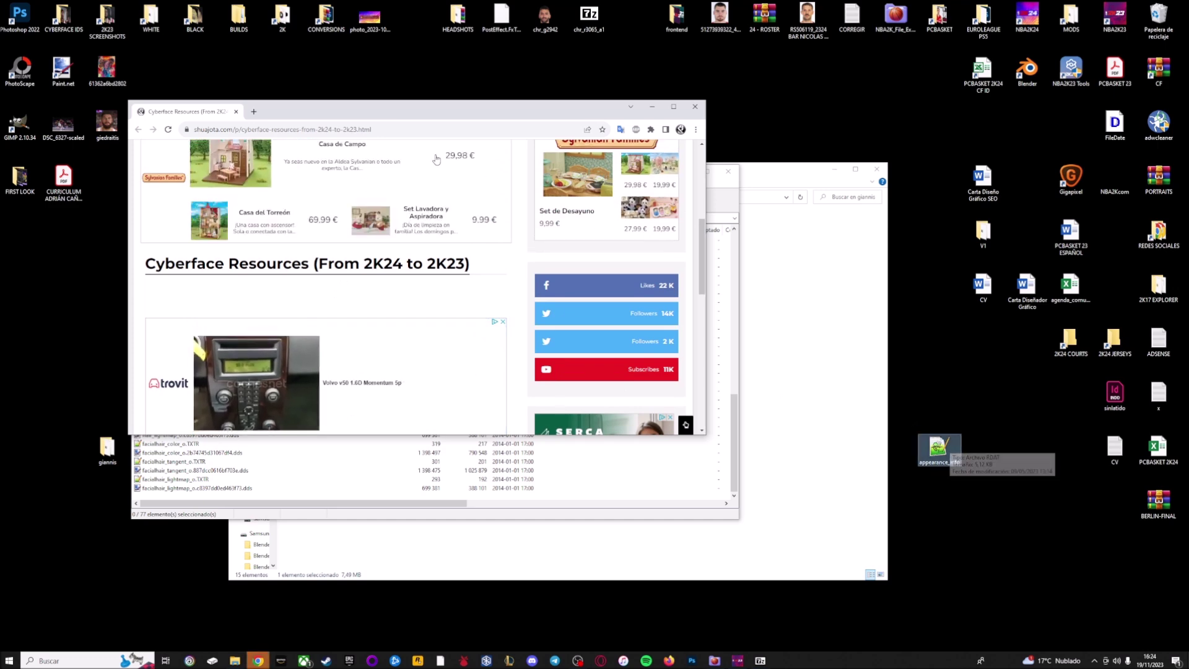
Step: Glance at the SCREENSHOTS folder, close it, and minimize the browser
{"action": "double_click", "coordinate": [61, 24]}
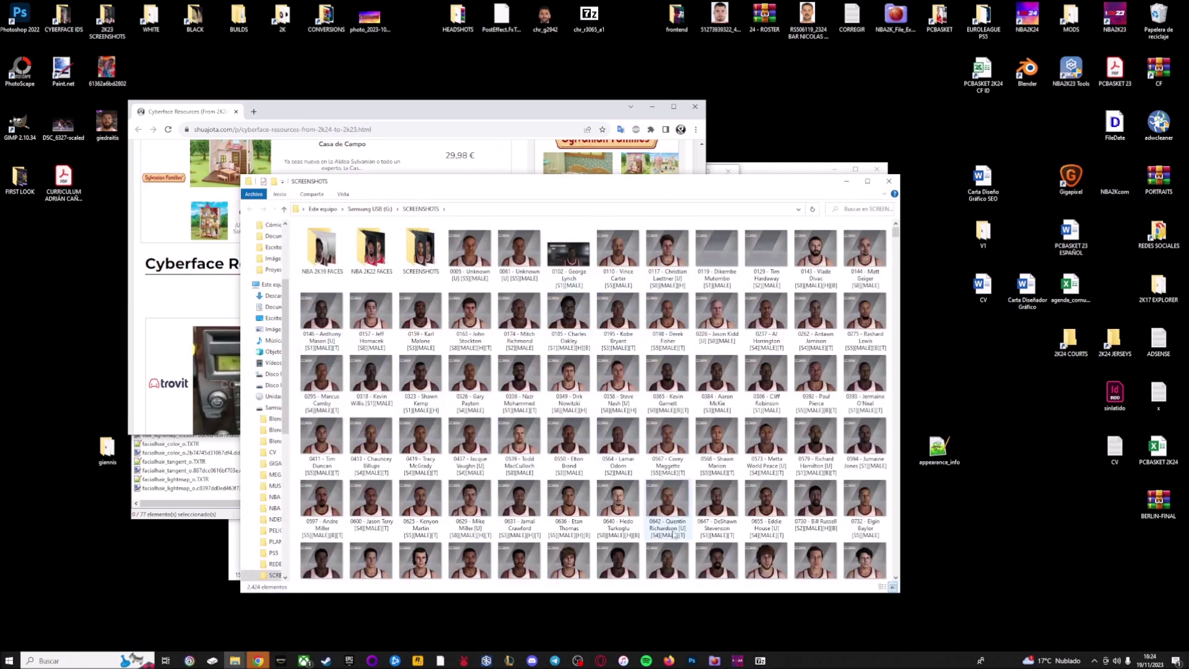
{"action": "scroll", "coordinate": [681, 434], "scroll_direction": "up", "scroll_amount": 1}
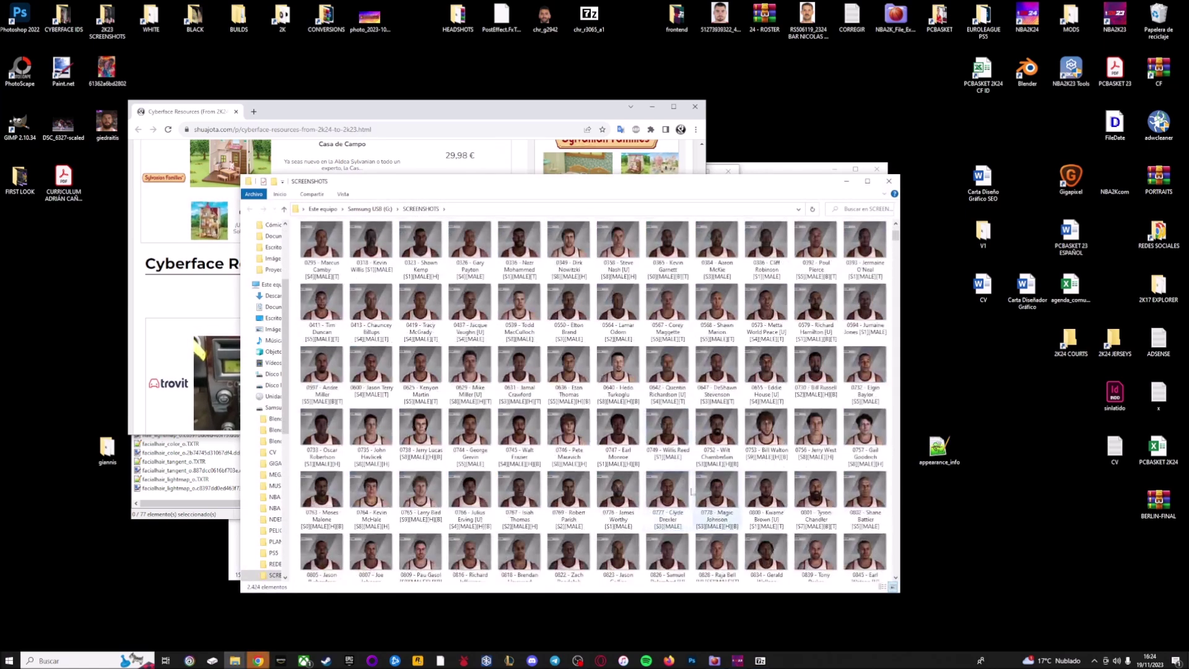
{"action": "left_click", "coordinate": [888, 180]}
{"action": "left_click", "coordinate": [651, 107]}
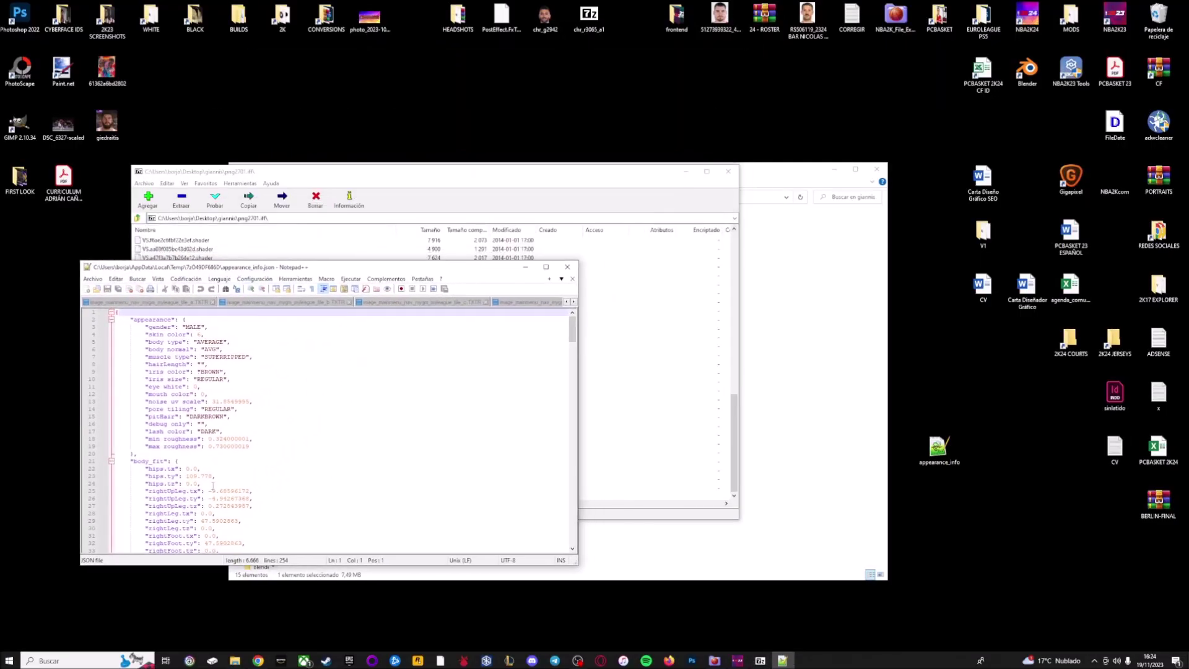
Step: Close the tile_c, tile_e, tile_a, tile_b and tile_d tabs in Notepad++
{"action": "scroll", "coordinate": [349, 303], "scroll_direction": "down", "scroll_amount": 1}
{"action": "left_click", "coordinate": [349, 303]}
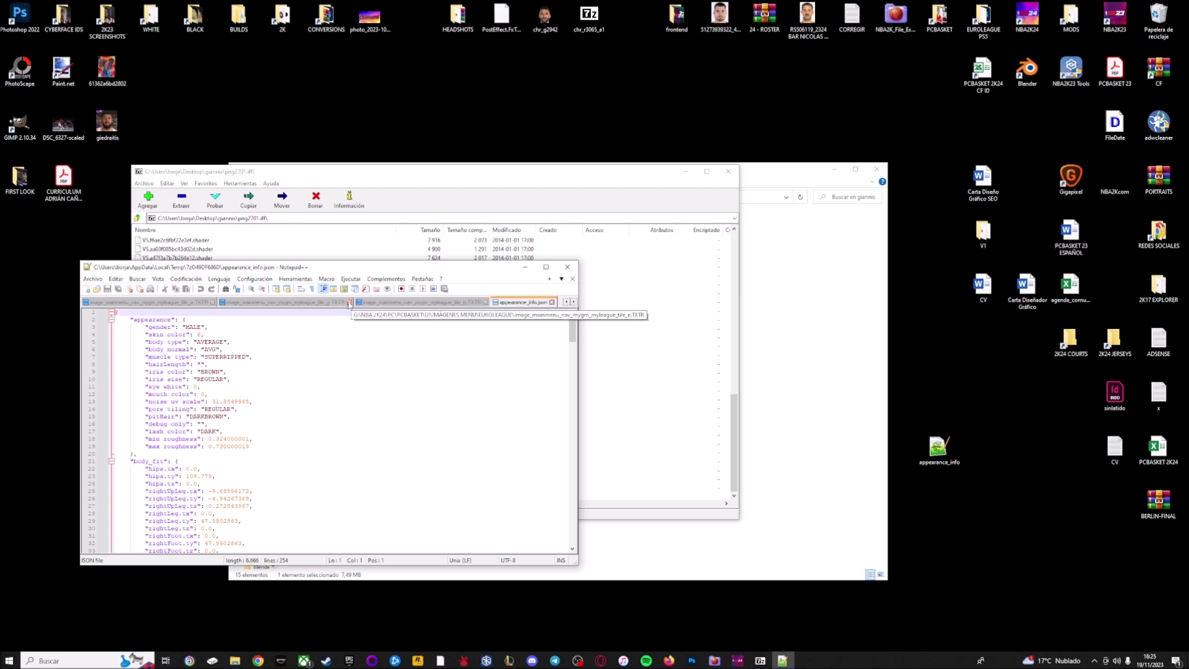
{"action": "left_click", "coordinate": [350, 302]}
{"action": "left_click", "coordinate": [350, 302]}
{"action": "left_click", "coordinate": [350, 302]}
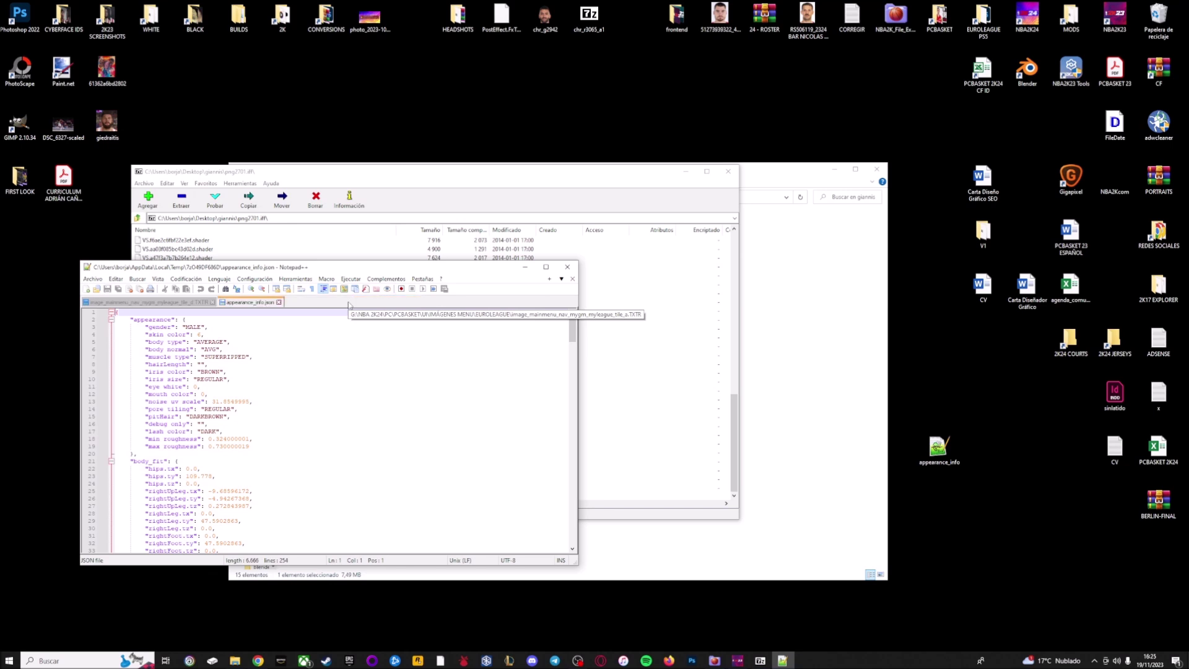
{"action": "left_click", "coordinate": [212, 302]}
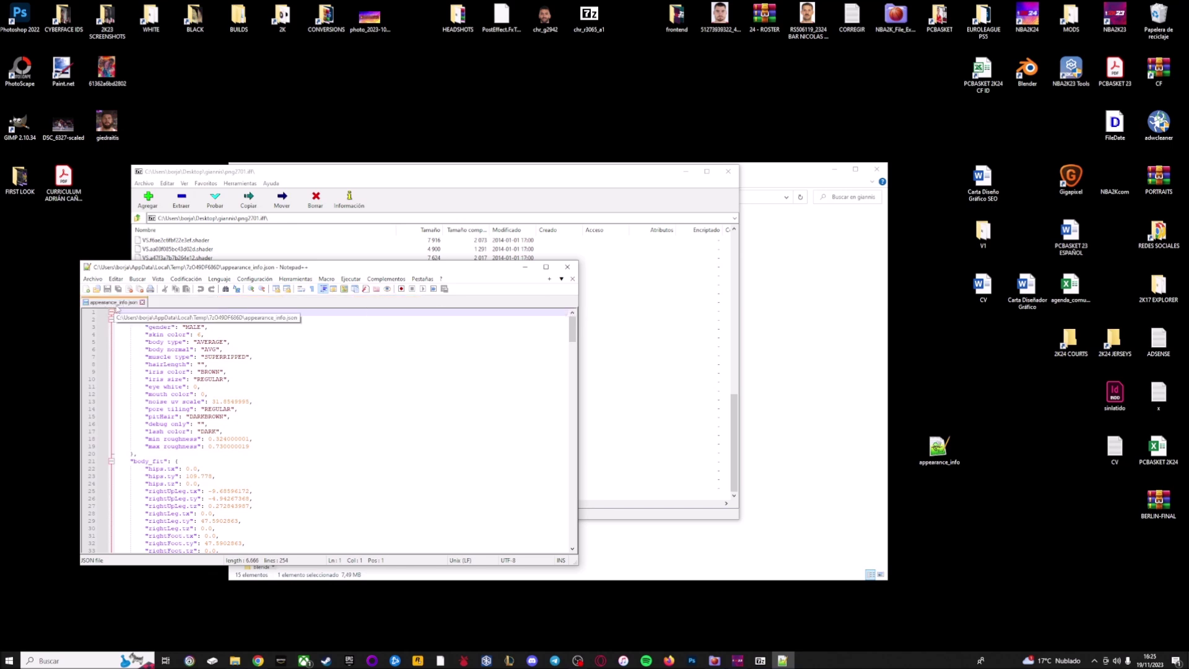
Step: Open the desktop appearance_info.RDAT file in a new Notepad++ tab
{"action": "left_click_drag", "start_coordinate": [940, 451], "coordinate": [375, 391]}
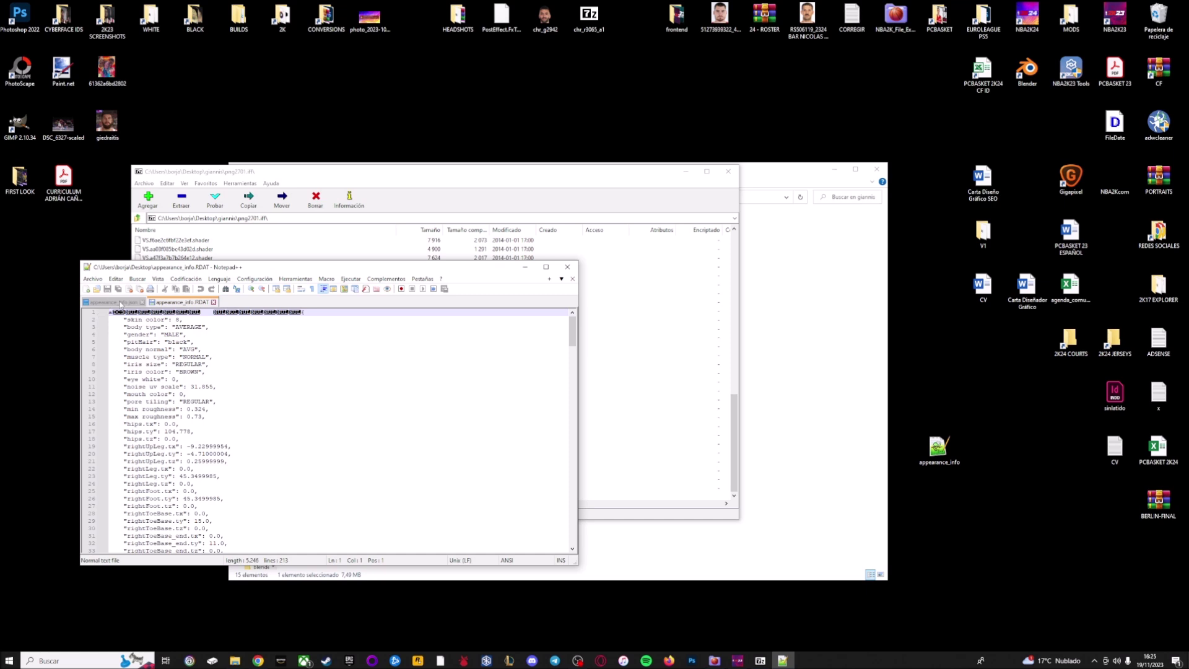
{"action": "left_click", "coordinate": [111, 302]}
{"action": "left_click", "coordinate": [175, 303]}
Step: Change the RDAT skin color value from 8 to 6
{"action": "left_click_drag", "start_coordinate": [127, 319], "coordinate": [167, 320]}
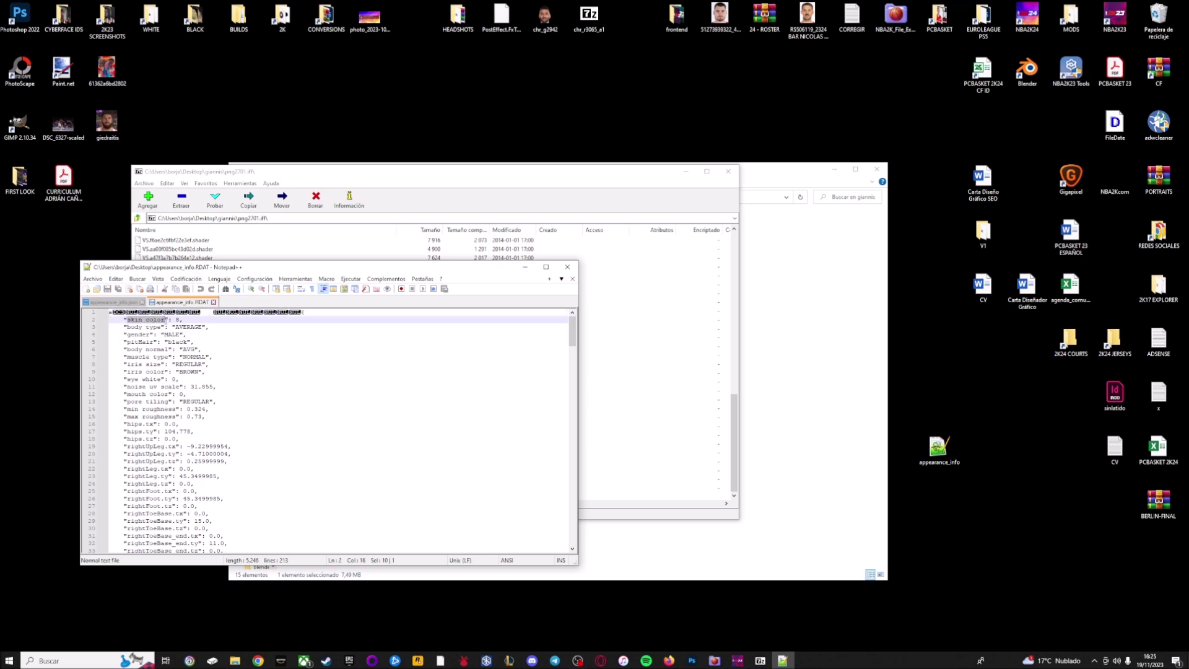
{"action": "double_click", "coordinate": [177, 320]}
{"action": "left_click", "coordinate": [116, 301]}
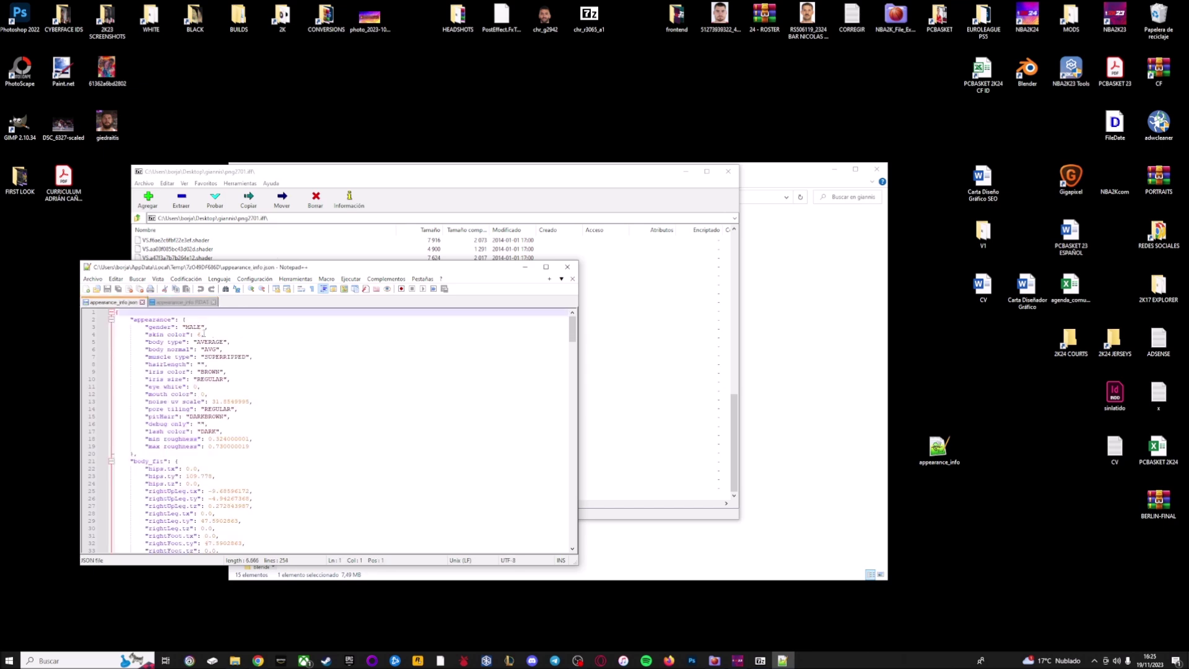
{"action": "double_click", "coordinate": [199, 334]}
{"action": "left_click", "coordinate": [171, 303]}
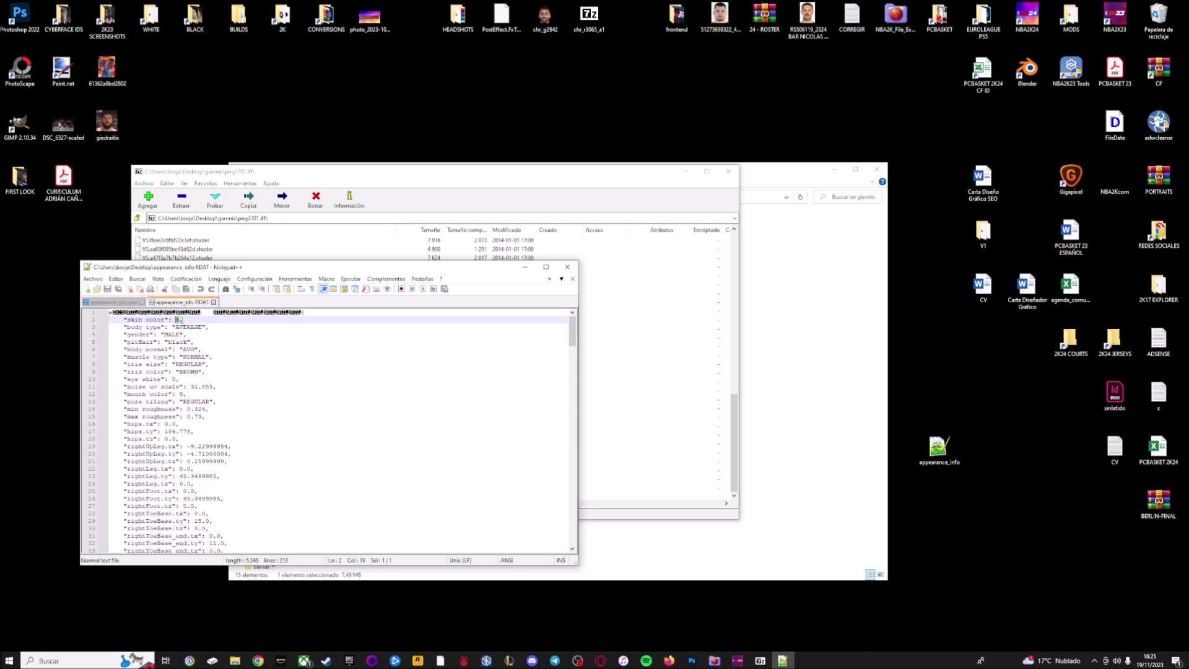
{"action": "type", "text": "6"}
Step: Compare the iris color, iris size and body normal lines between the JSON and RDAT files
{"action": "left_click", "coordinate": [115, 303]}
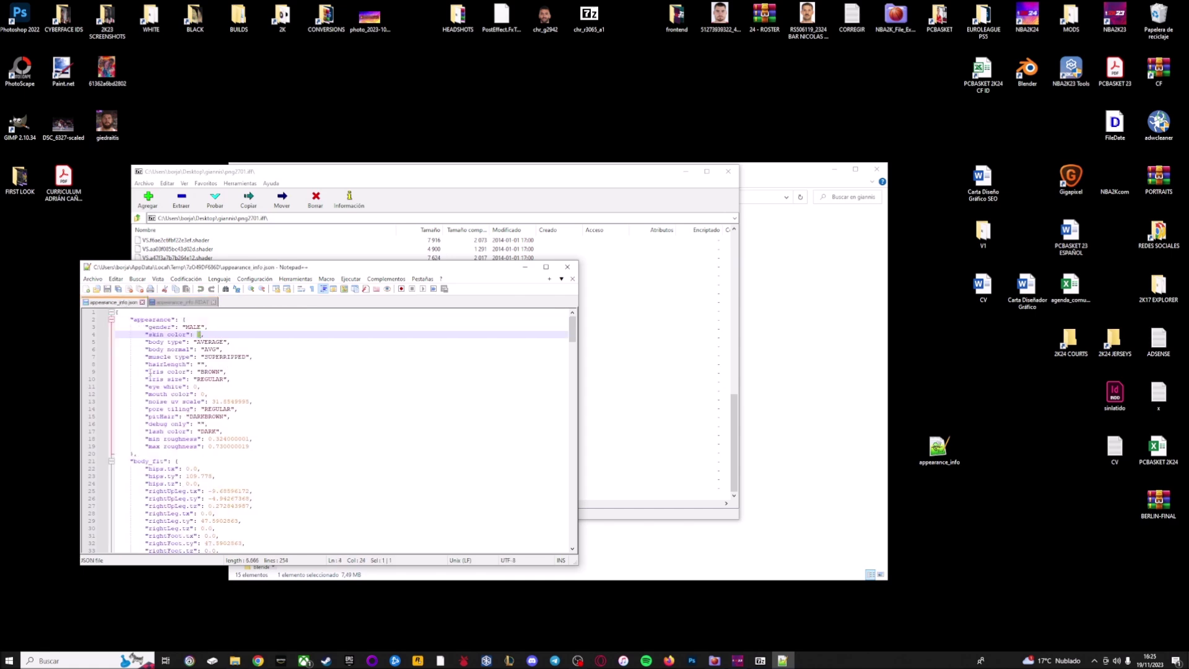
{"action": "left_click_drag", "start_coordinate": [150, 372], "coordinate": [185, 379]}
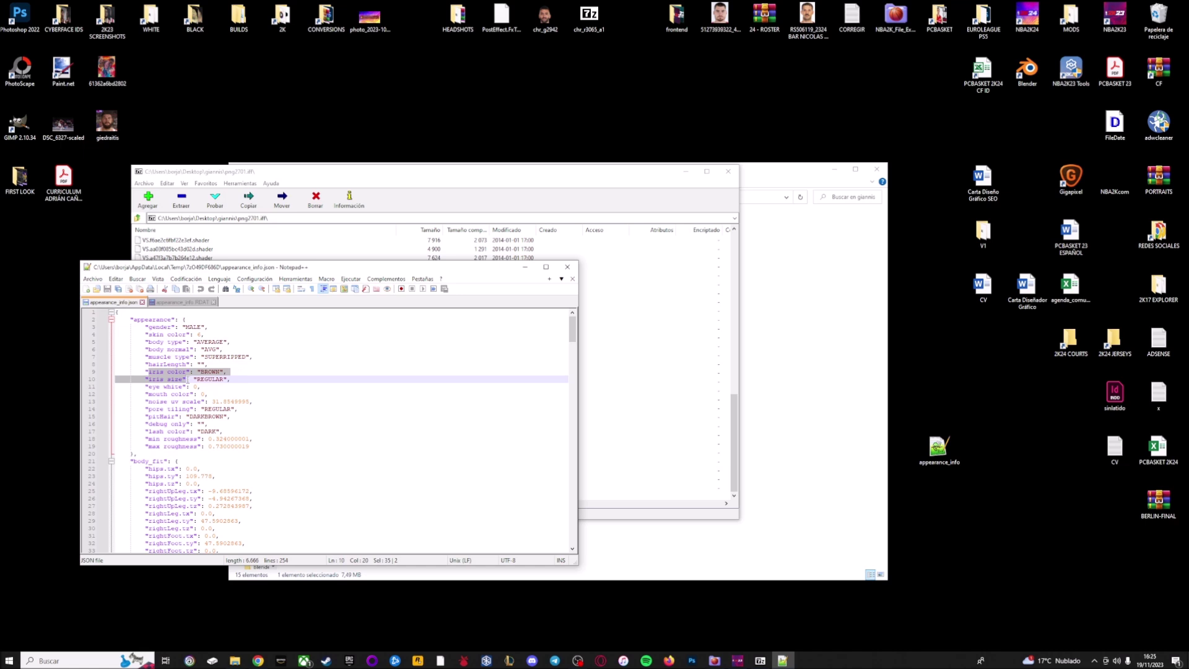
{"action": "left_click", "coordinate": [215, 373]}
{"action": "key", "text": "ctrl+Tab"}
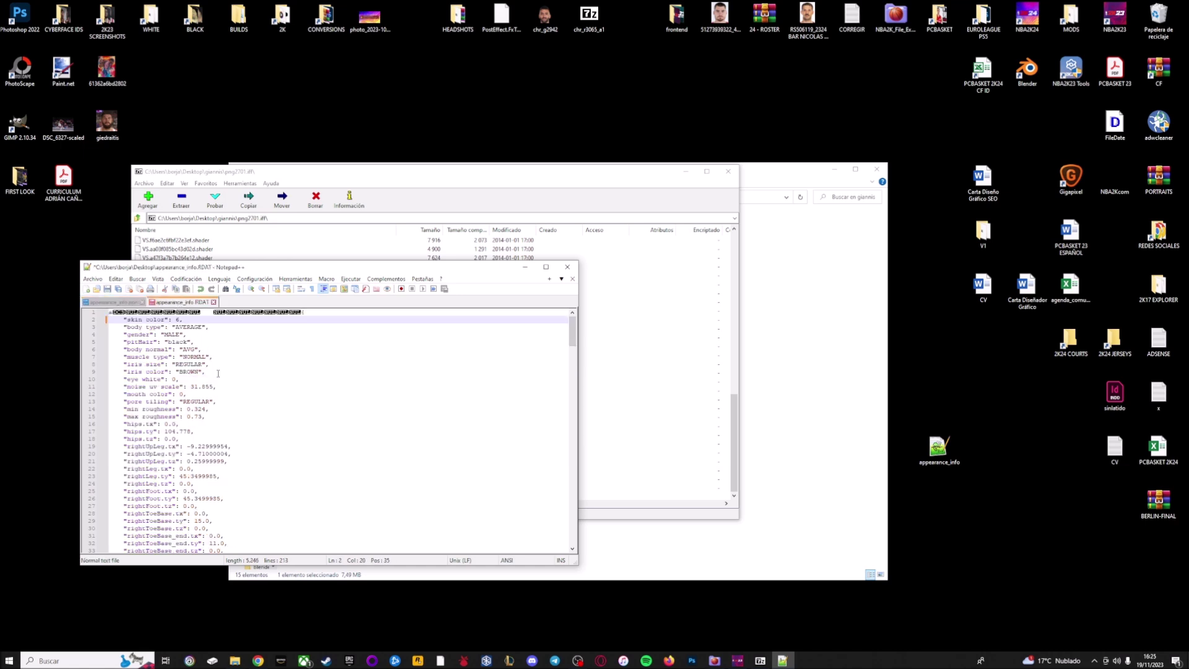
{"action": "left_click_drag", "start_coordinate": [174, 364], "coordinate": [198, 372]}
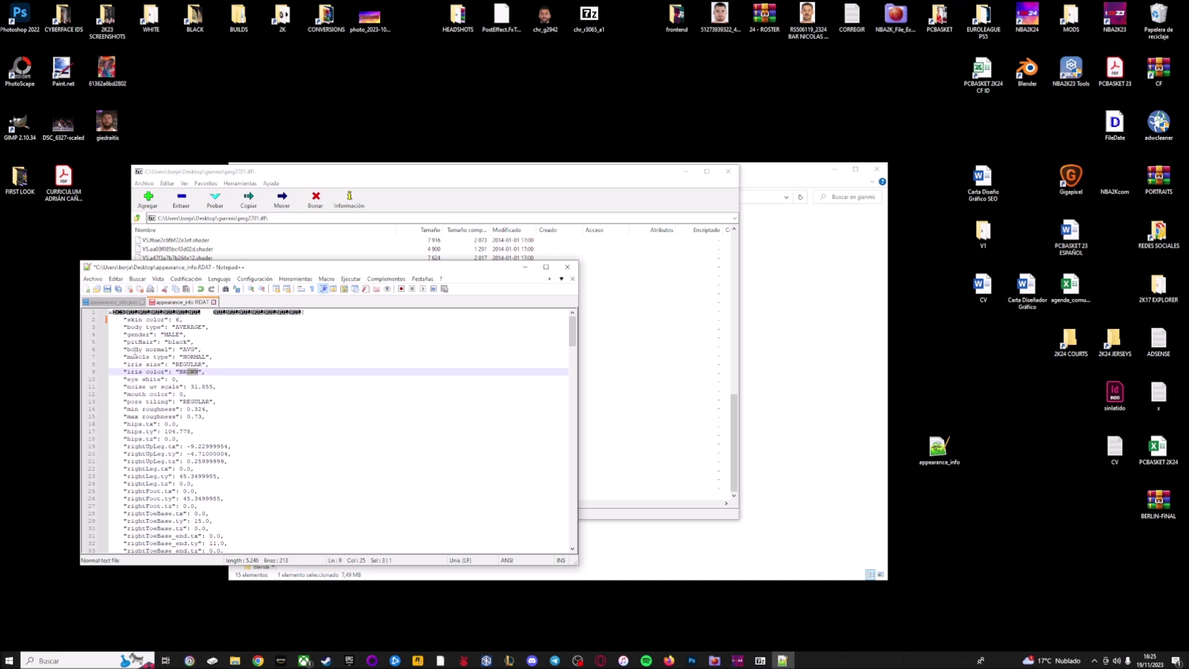
{"action": "left_click", "coordinate": [201, 349]}
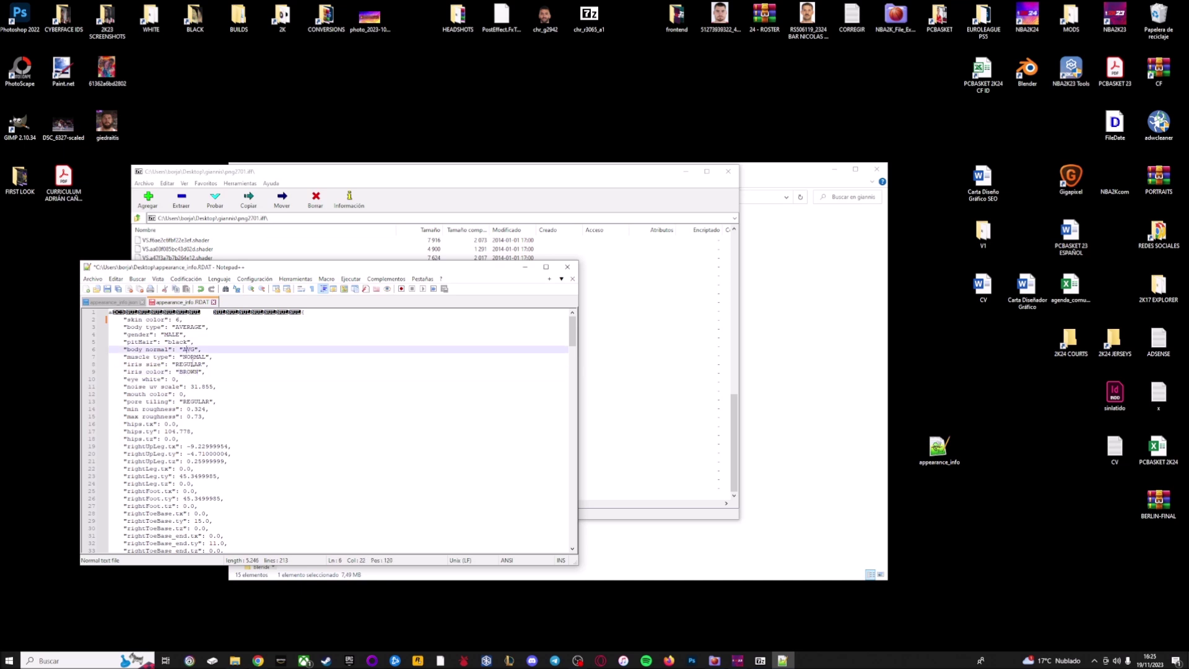
{"action": "key", "text": "ctrl+Tab"}
{"action": "left_click", "coordinate": [205, 348]}
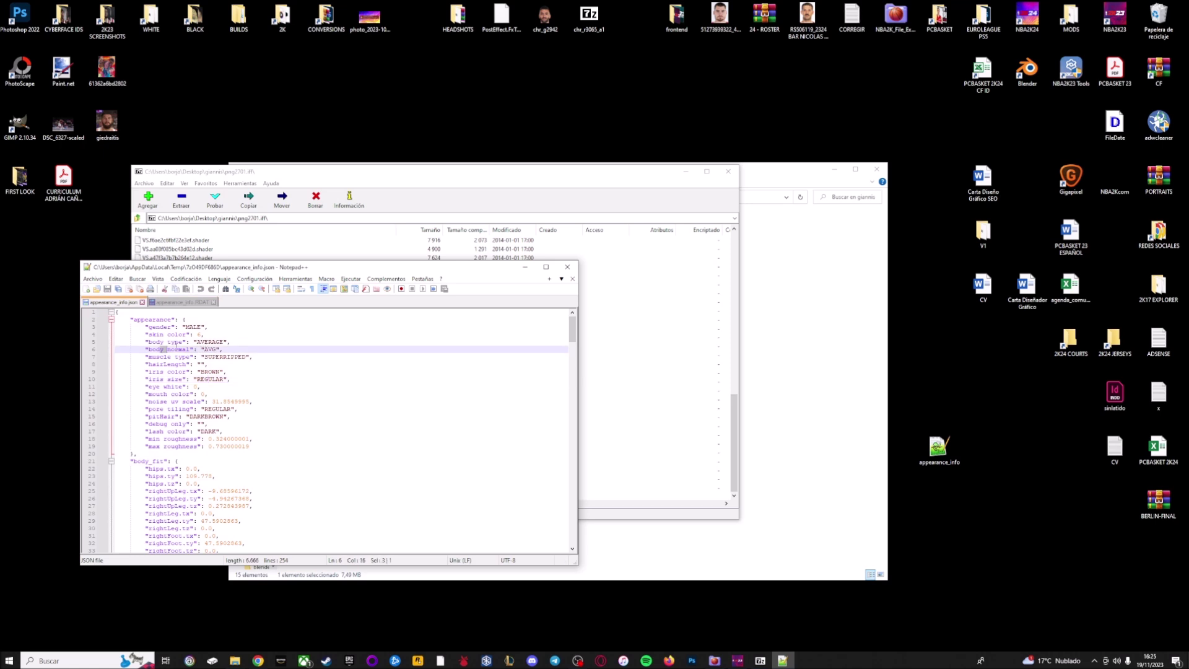
{"action": "left_click", "coordinate": [217, 372]}
{"action": "scroll", "coordinate": [217, 371], "scroll_direction": "down", "scroll_amount": 3}
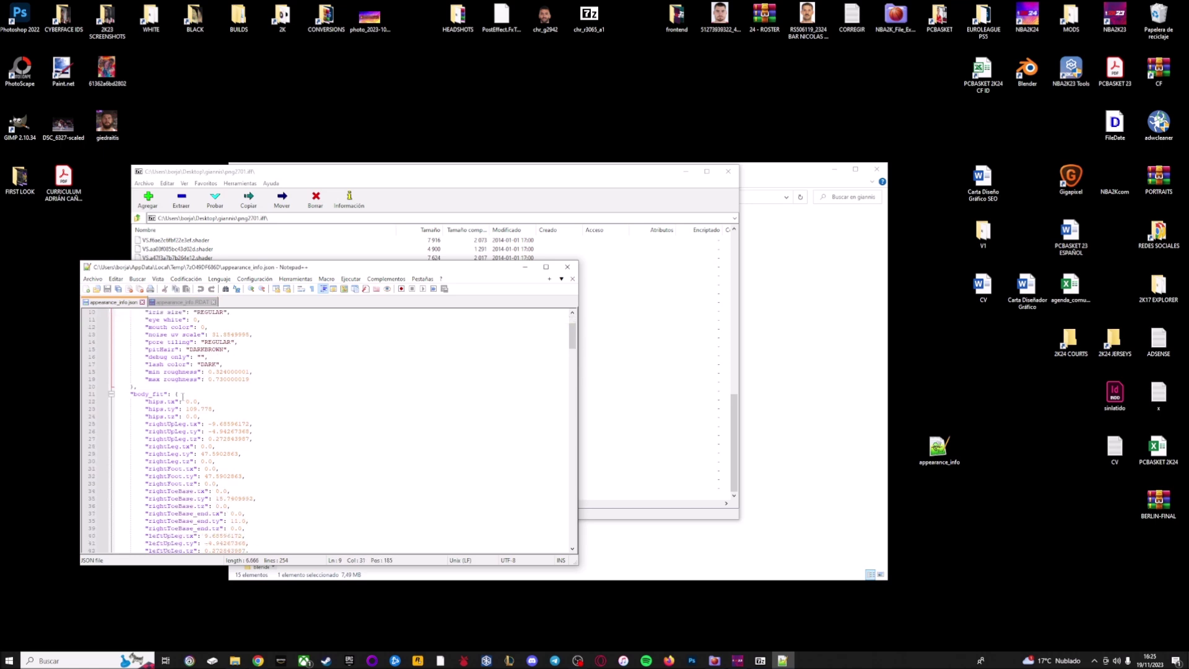
Step: Copy the JSON body_fit lines from hips.tx through thighTHICK
{"action": "scroll", "coordinate": [183, 396], "scroll_direction": "down", "scroll_amount": 1}
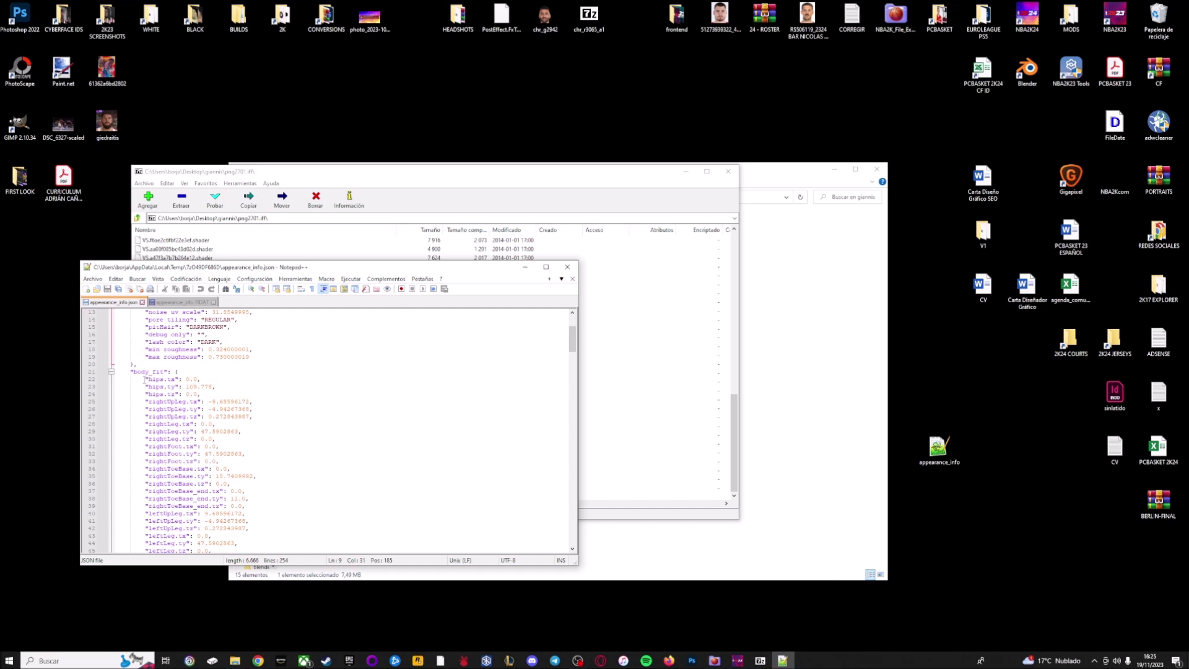
{"action": "left_click_drag", "start_coordinate": [147, 380], "coordinate": [248, 488]}
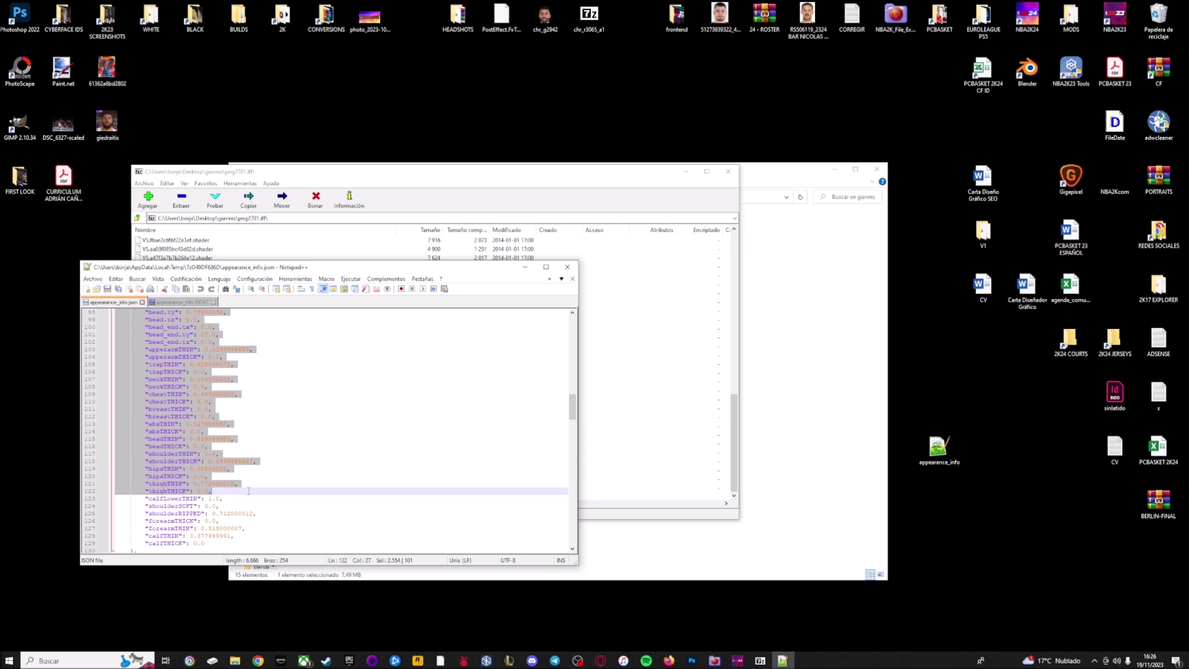
{"action": "right_click", "coordinate": [173, 396]}
{"action": "left_click", "coordinate": [207, 414]}
Step: Paste those body values over the matching RDAT lines starting at hips.tx
{"action": "left_click", "coordinate": [174, 303]}
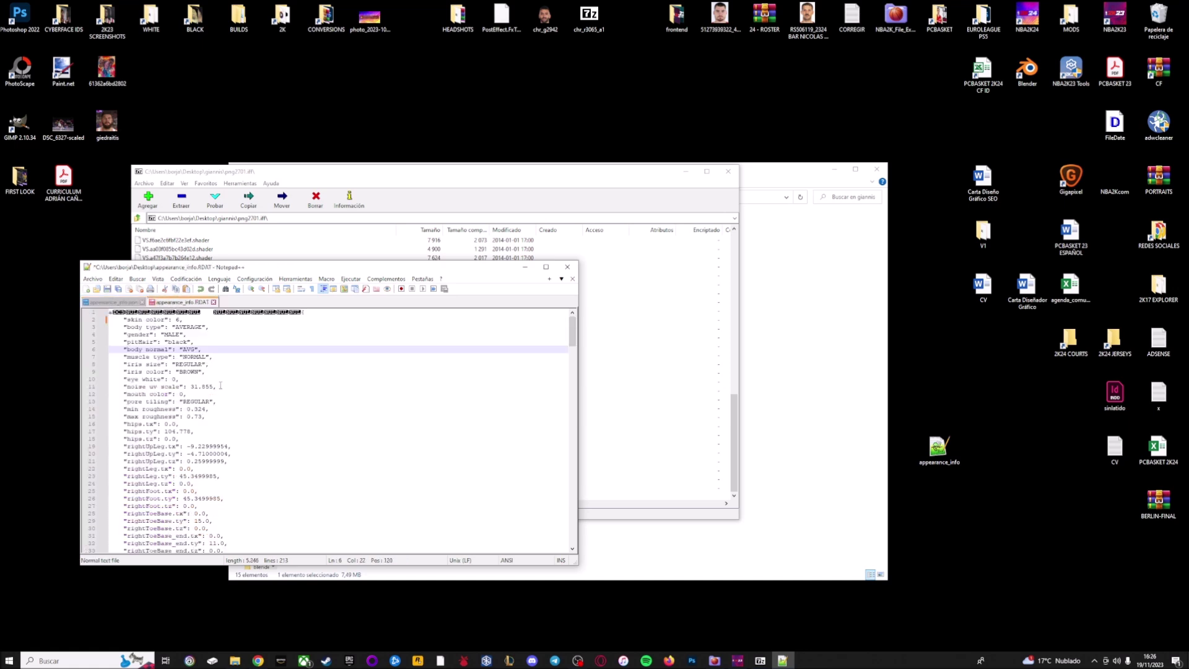
{"action": "scroll", "coordinate": [178, 394], "scroll_direction": "down", "scroll_amount": 5}
{"action": "scroll", "coordinate": [178, 394], "scroll_direction": "up", "scroll_amount": 3}
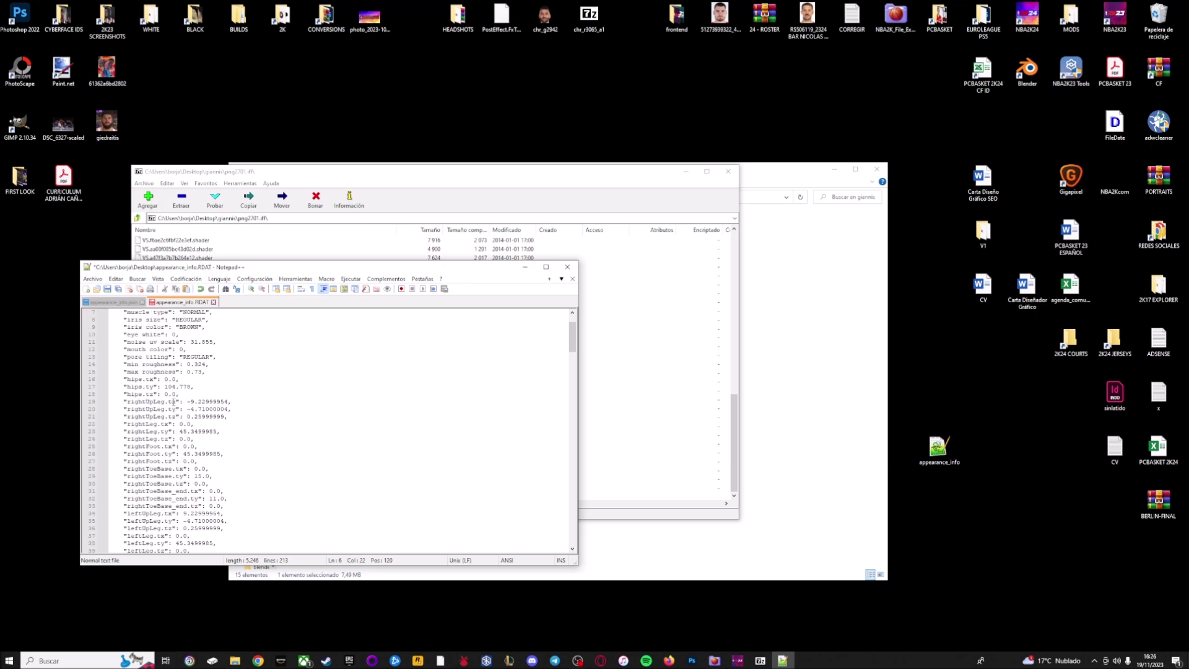
{"action": "left_click_drag", "start_coordinate": [124, 379], "coordinate": [194, 385]}
{"action": "left_click", "coordinate": [205, 385]}
{"action": "left_click", "coordinate": [111, 302]}
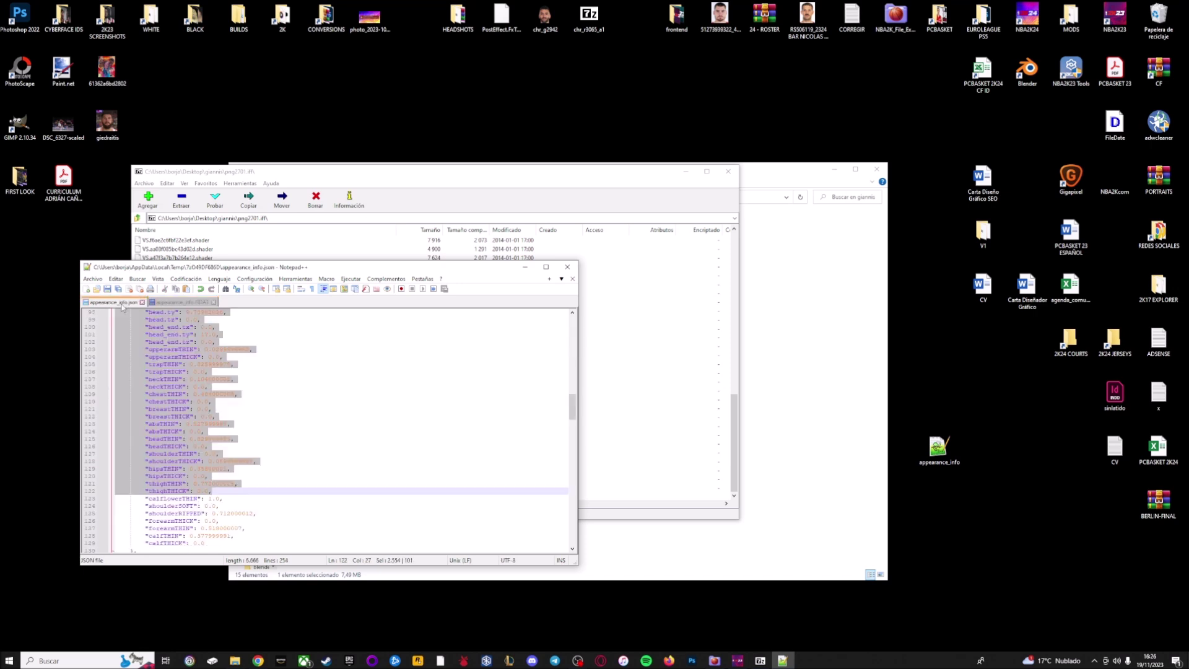
{"action": "scroll", "coordinate": [165, 394], "scroll_direction": "up", "scroll_amount": 15}
{"action": "scroll", "coordinate": [165, 394], "scroll_direction": "up", "scroll_amount": 6}
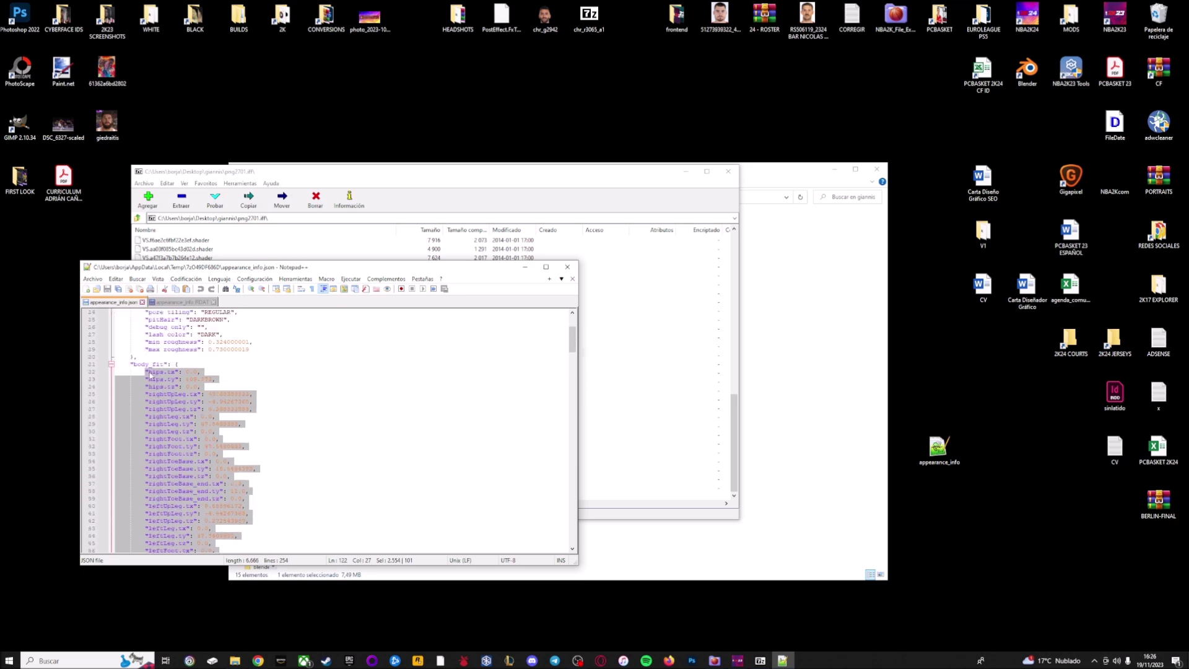
{"action": "left_click", "coordinate": [167, 303]}
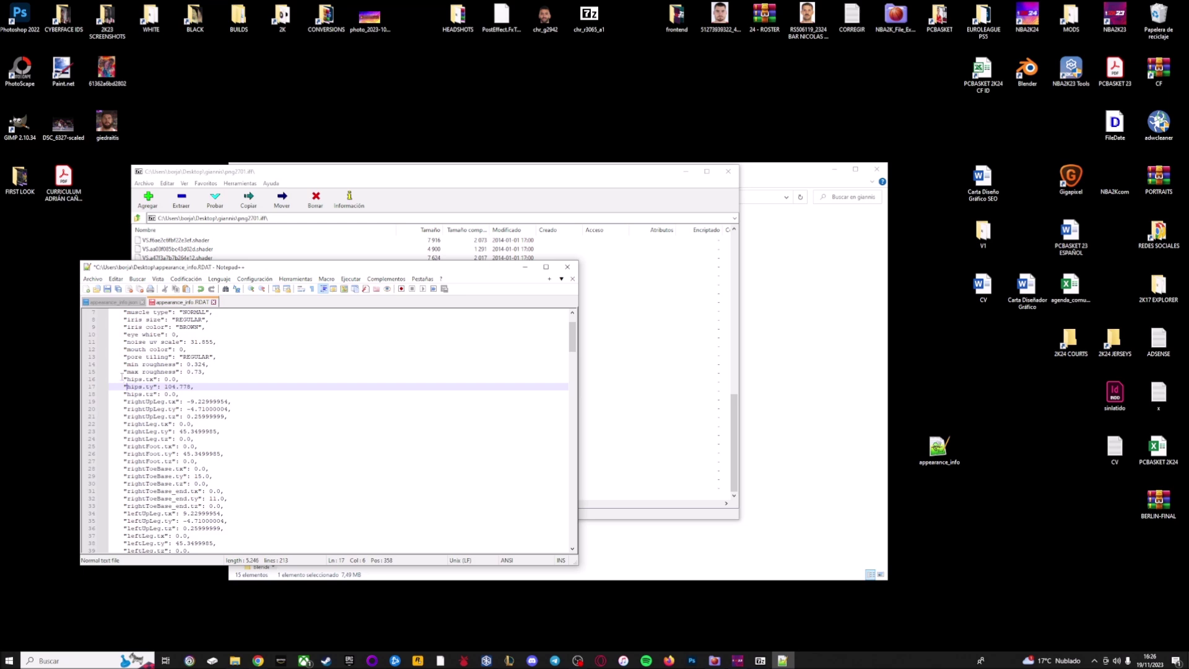
{"action": "left_click_drag", "start_coordinate": [122, 376], "coordinate": [251, 499]}
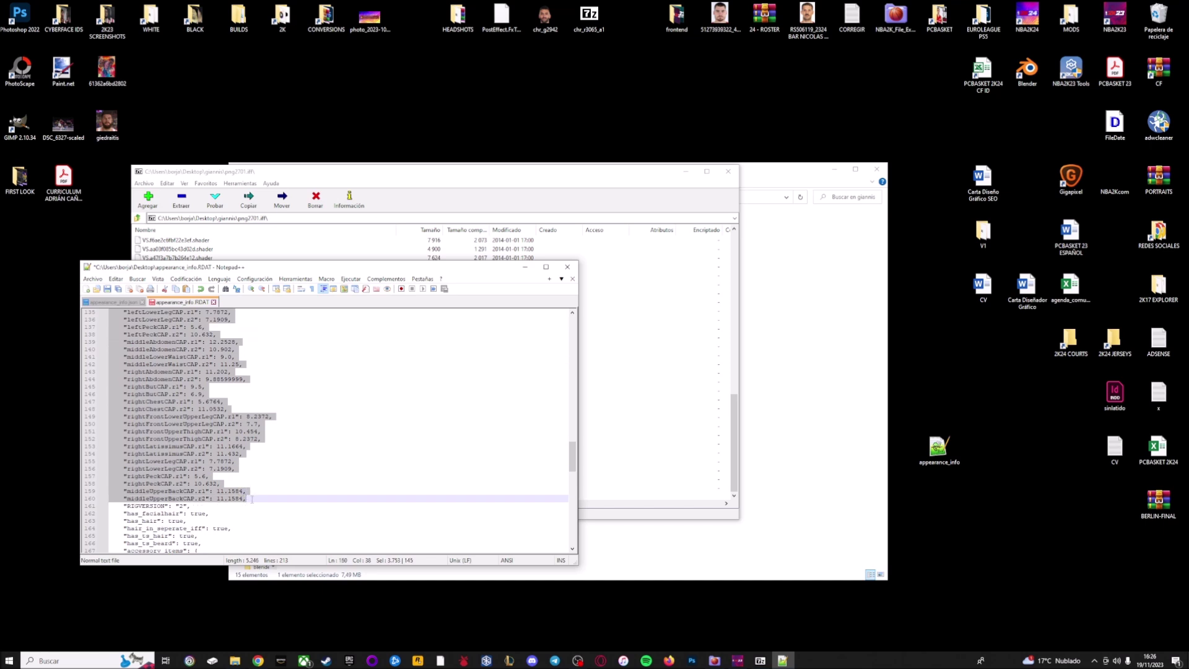
{"action": "right_click", "coordinate": [187, 440]}
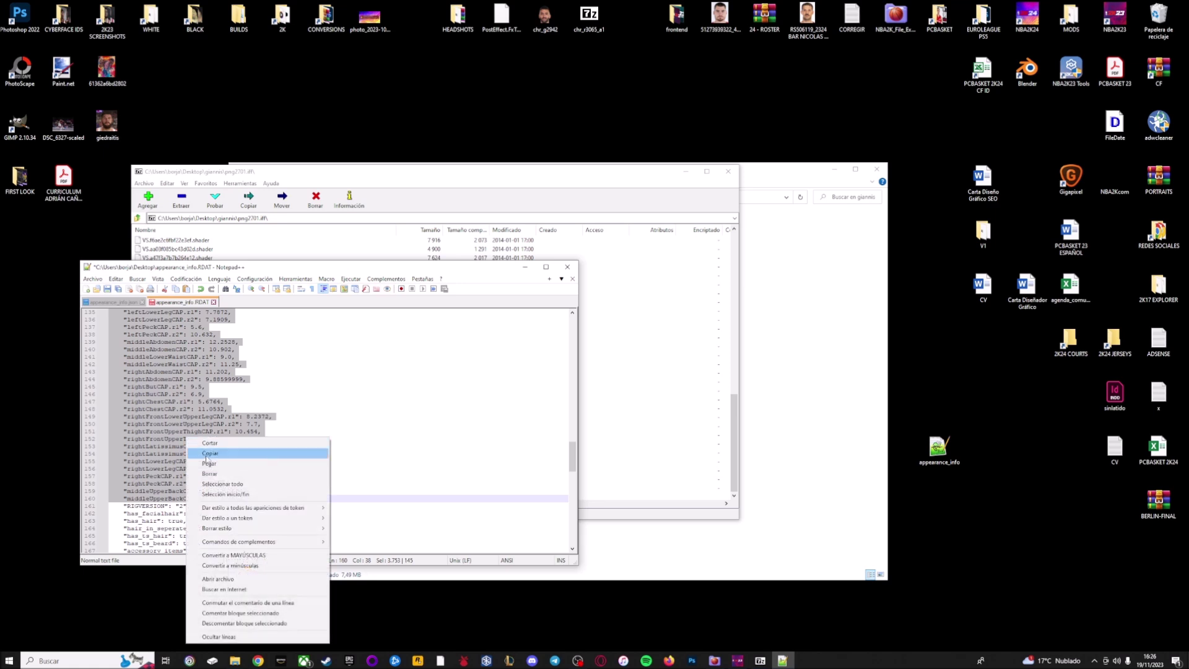
{"action": "left_click", "coordinate": [210, 463]}
{"action": "scroll", "coordinate": [211, 463], "scroll_direction": "down", "scroll_amount": 7}
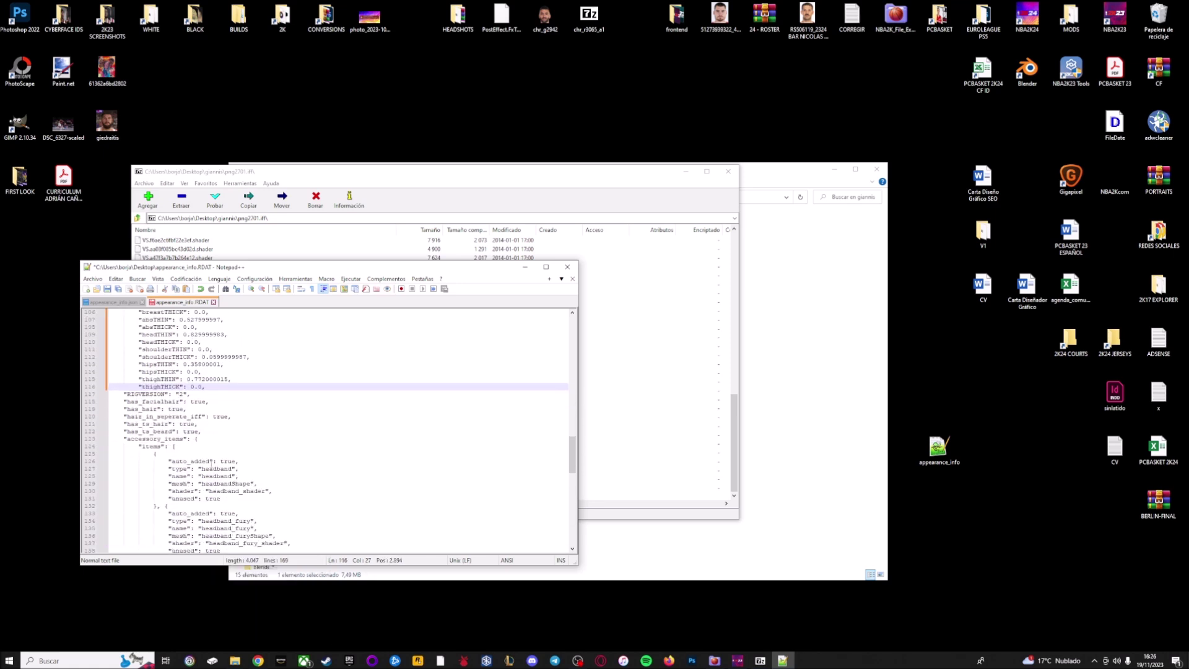
Step: Copy the appearance_info.json text from accessory_items through the end of the file
{"action": "scroll", "coordinate": [210, 463], "scroll_direction": "down", "scroll_amount": 4}
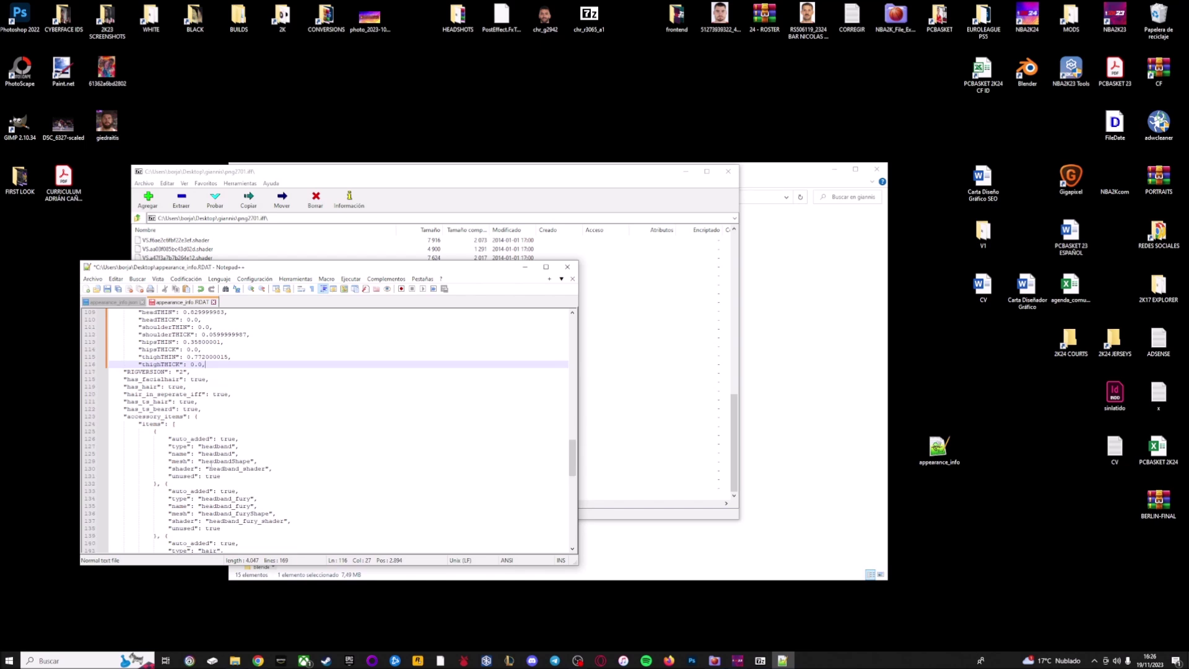
{"action": "scroll", "coordinate": [146, 437], "scroll_direction": "up", "scroll_amount": 3}
{"action": "left_click", "coordinate": [107, 299]}
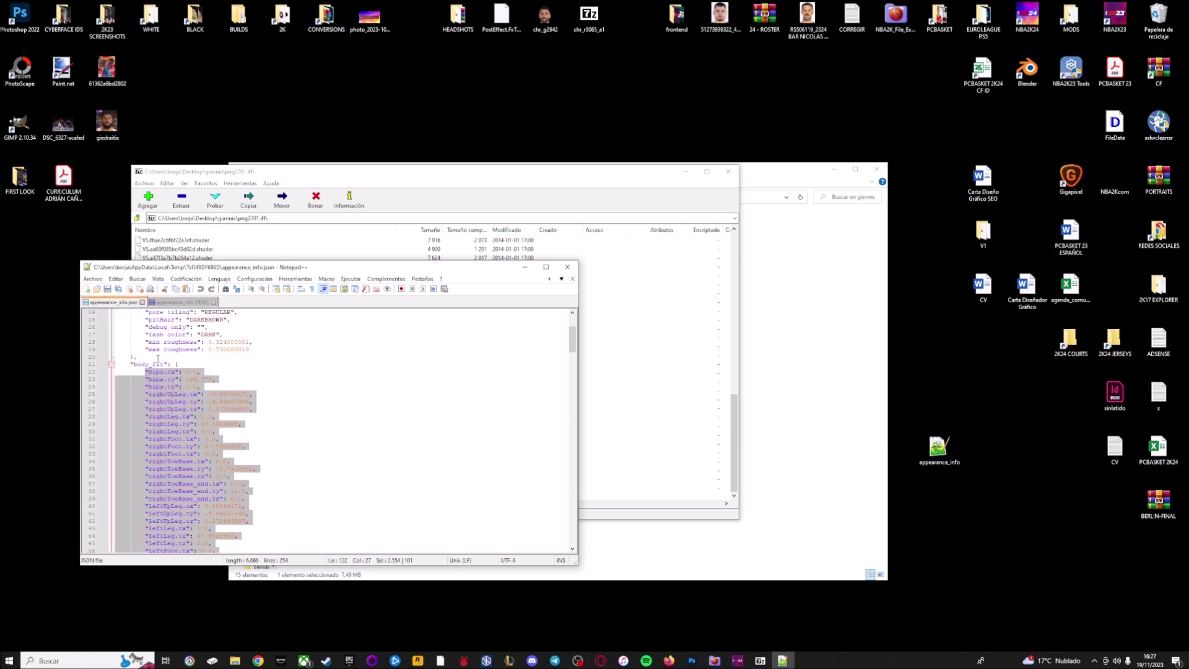
{"action": "scroll", "coordinate": [217, 411], "scroll_direction": "down", "scroll_amount": 20}
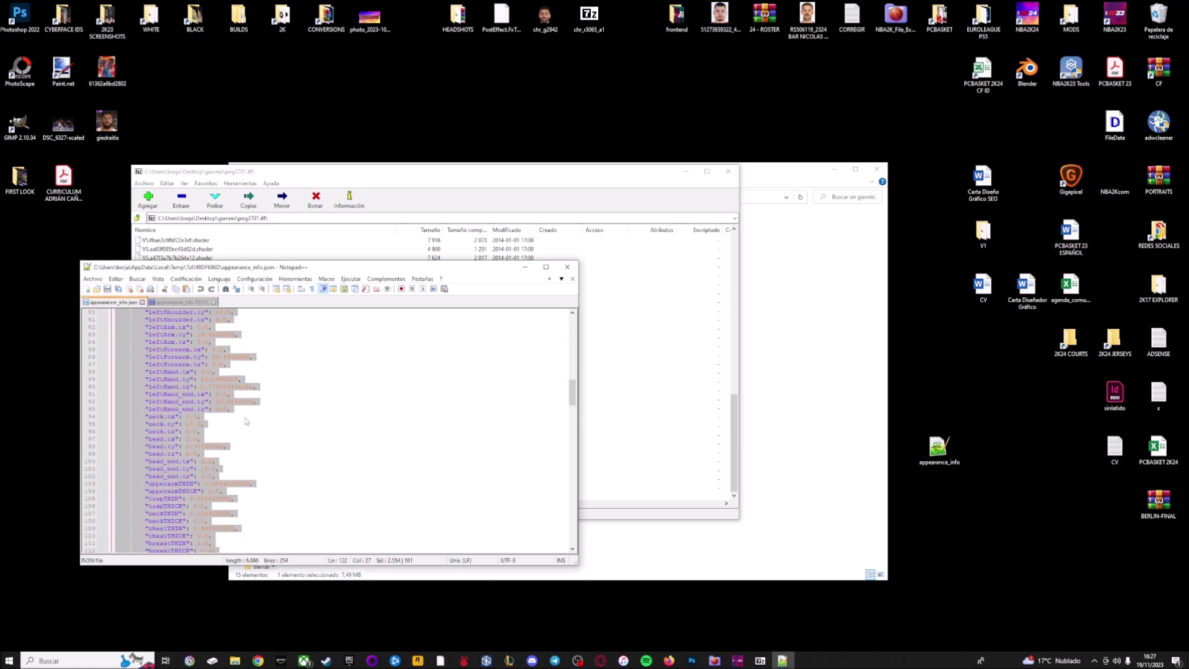
{"action": "scroll", "coordinate": [246, 421], "scroll_direction": "down", "scroll_amount": 10}
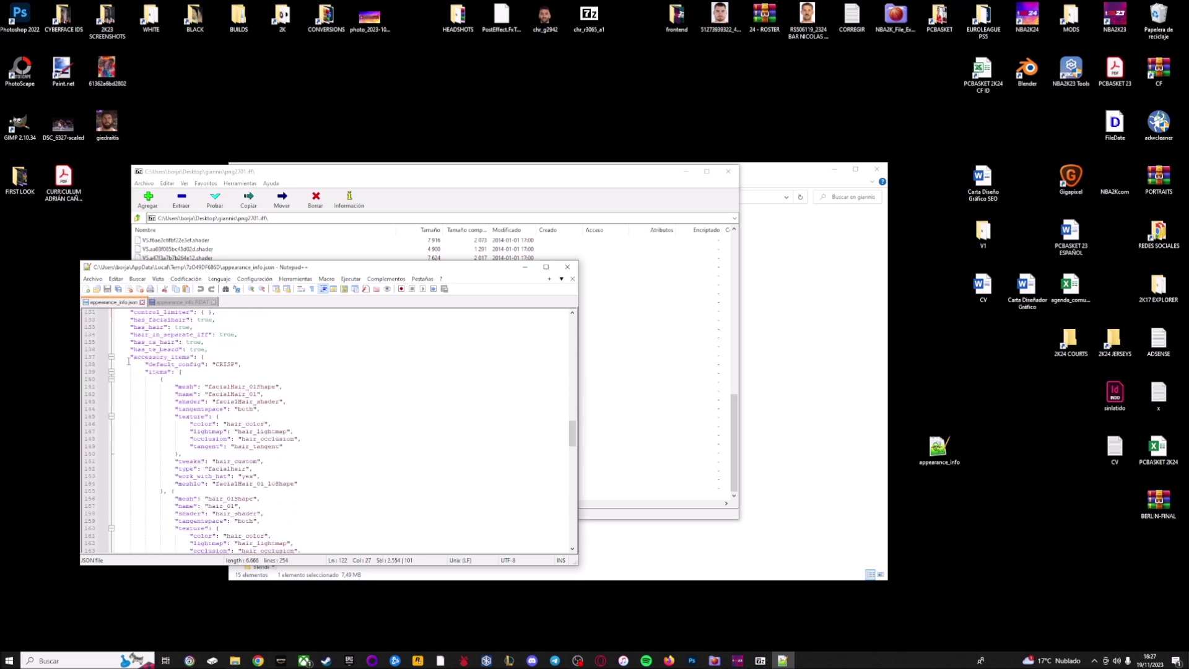
{"action": "left_click_drag", "start_coordinate": [131, 358], "coordinate": [200, 366]}
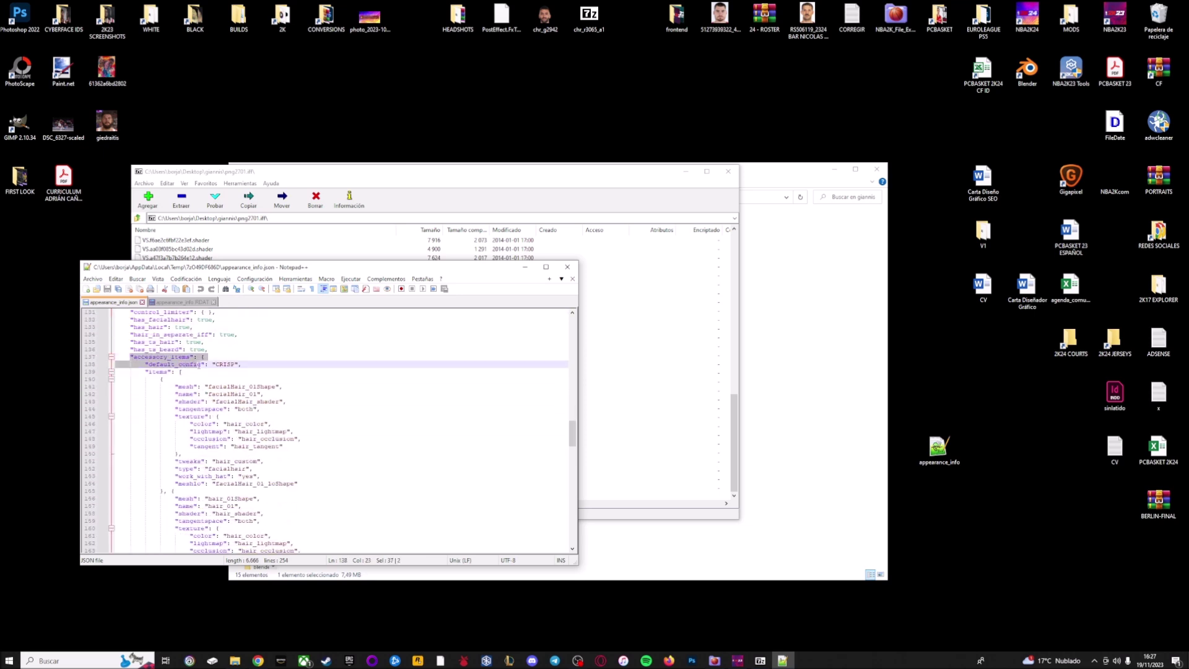
{"action": "left_click", "coordinate": [128, 385]}
{"action": "left_click_drag", "start_coordinate": [130, 357], "coordinate": [298, 593]}
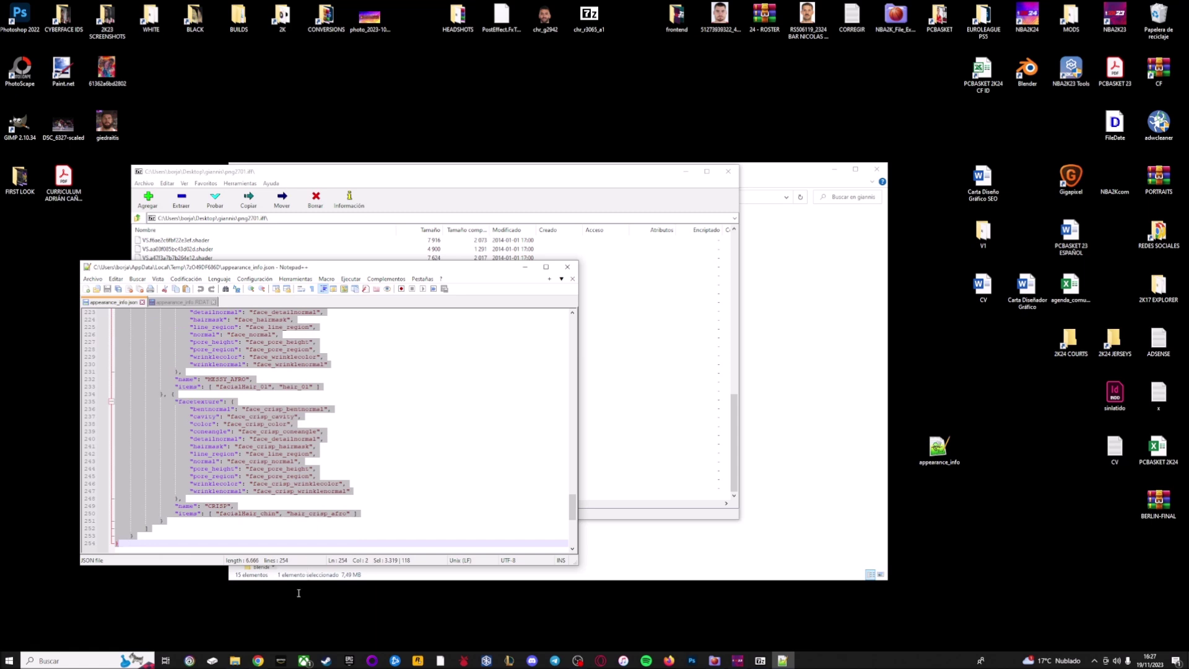
{"action": "right_click", "coordinate": [289, 415]}
{"action": "left_click", "coordinate": [310, 431]}
Step: Paste it over the accessory_items block in appearance_info.RDAT
{"action": "left_click", "coordinate": [179, 302]}
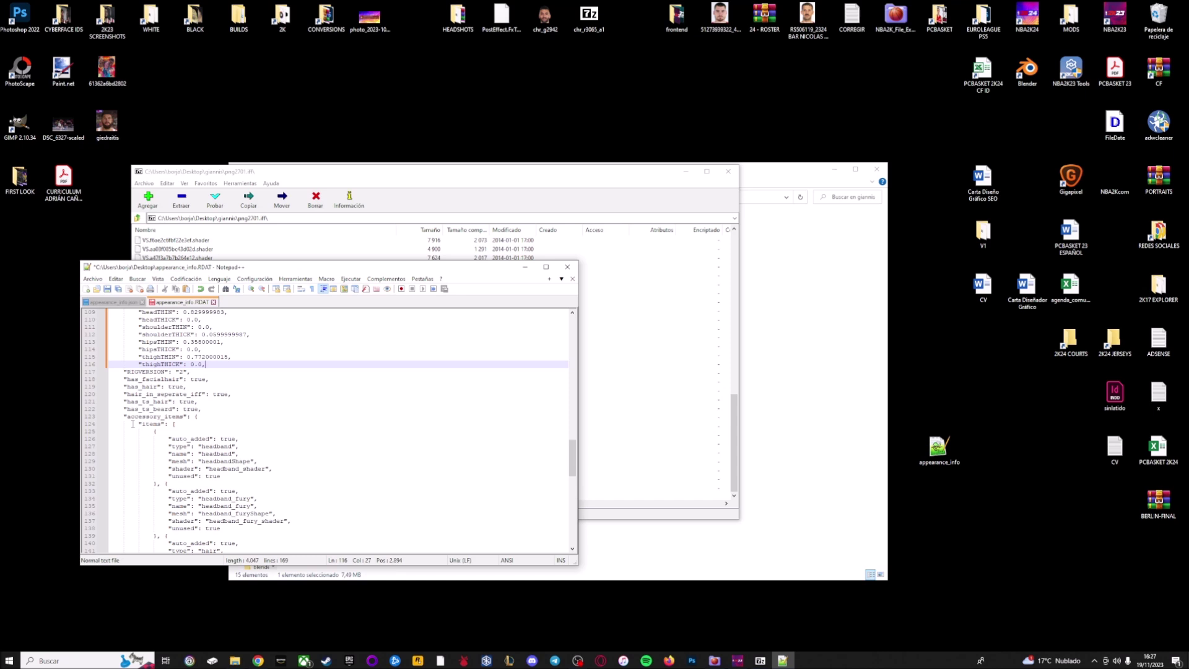
{"action": "left_click_drag", "start_coordinate": [124, 416], "coordinate": [304, 597]}
{"action": "right_click", "coordinate": [230, 415]}
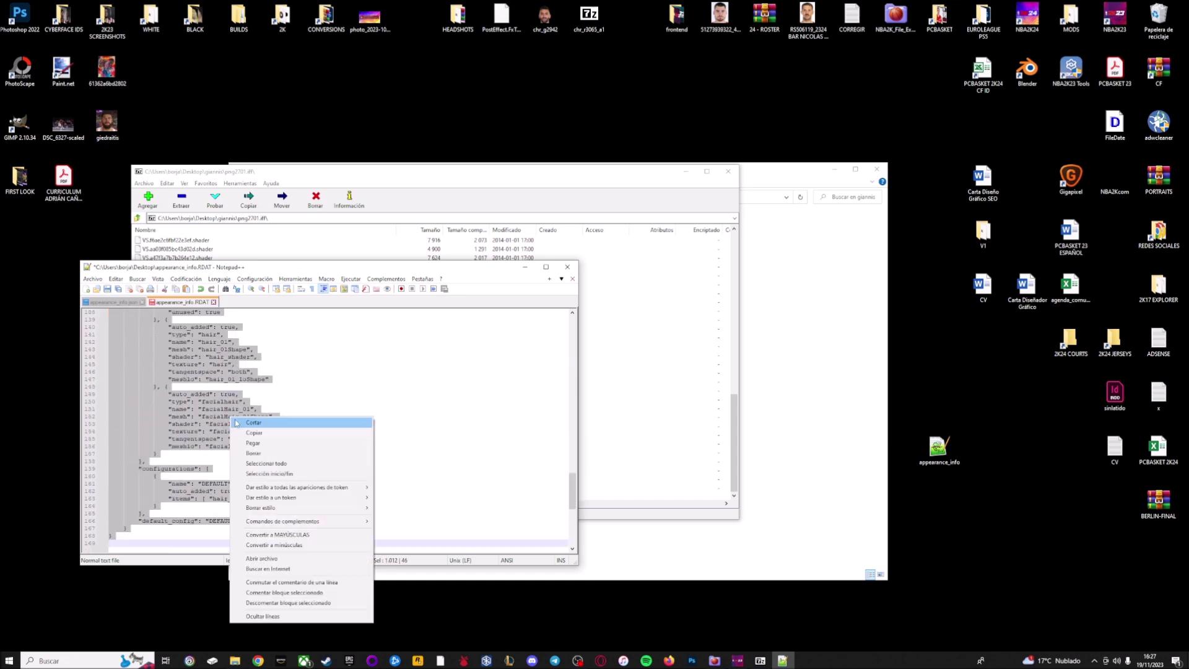
{"action": "left_click", "coordinate": [260, 447]}
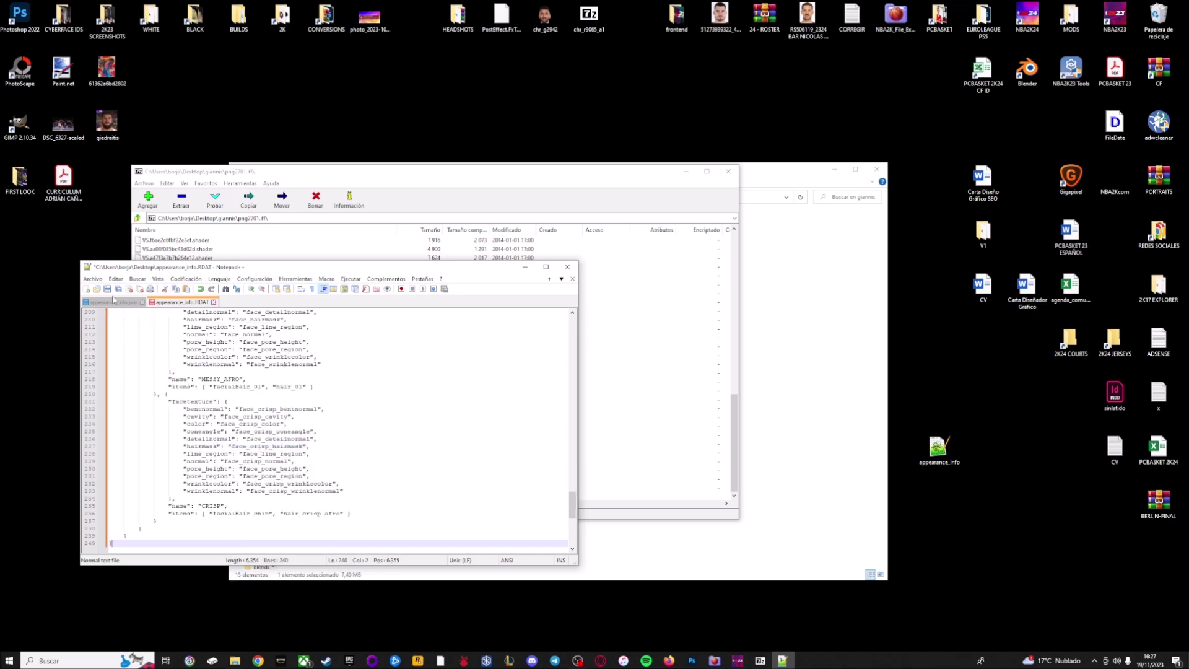
Step: Add the edited appearance_info file from the desktop into the png2701 archive, then close 7-Zip
{"action": "left_click", "coordinate": [567, 267]}
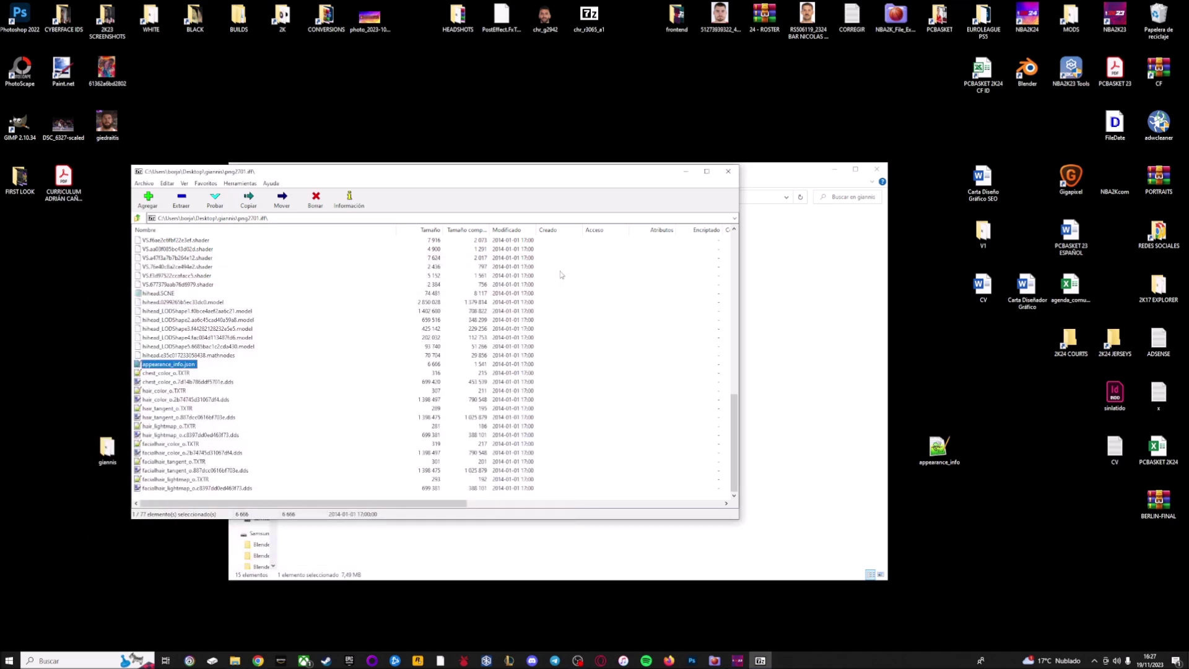
{"action": "left_click_drag", "start_coordinate": [937, 449], "coordinate": [940, 443]}
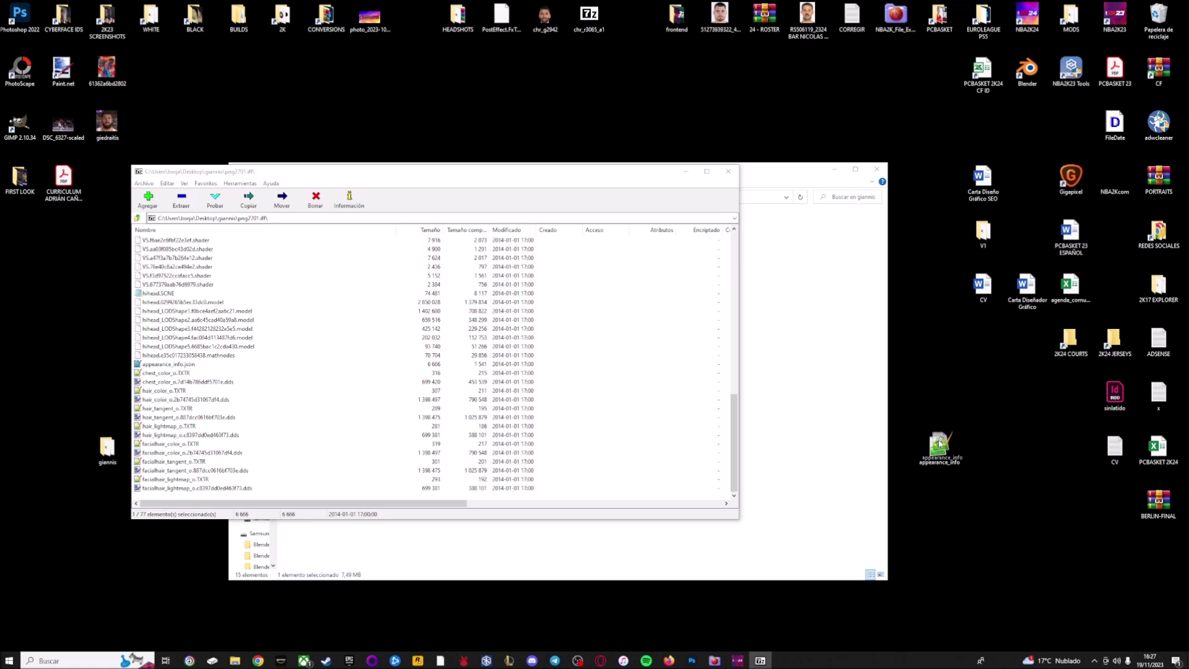
{"action": "left_click_drag", "start_coordinate": [940, 443], "coordinate": [656, 340]}
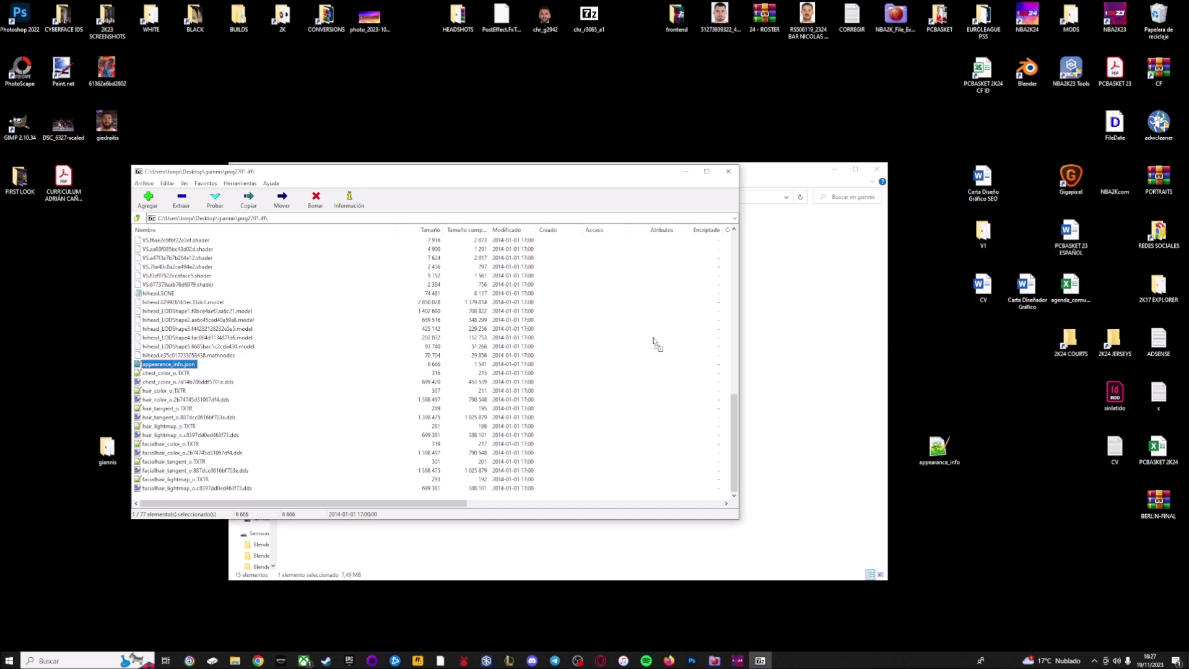
{"action": "left_click", "coordinate": [577, 364]}
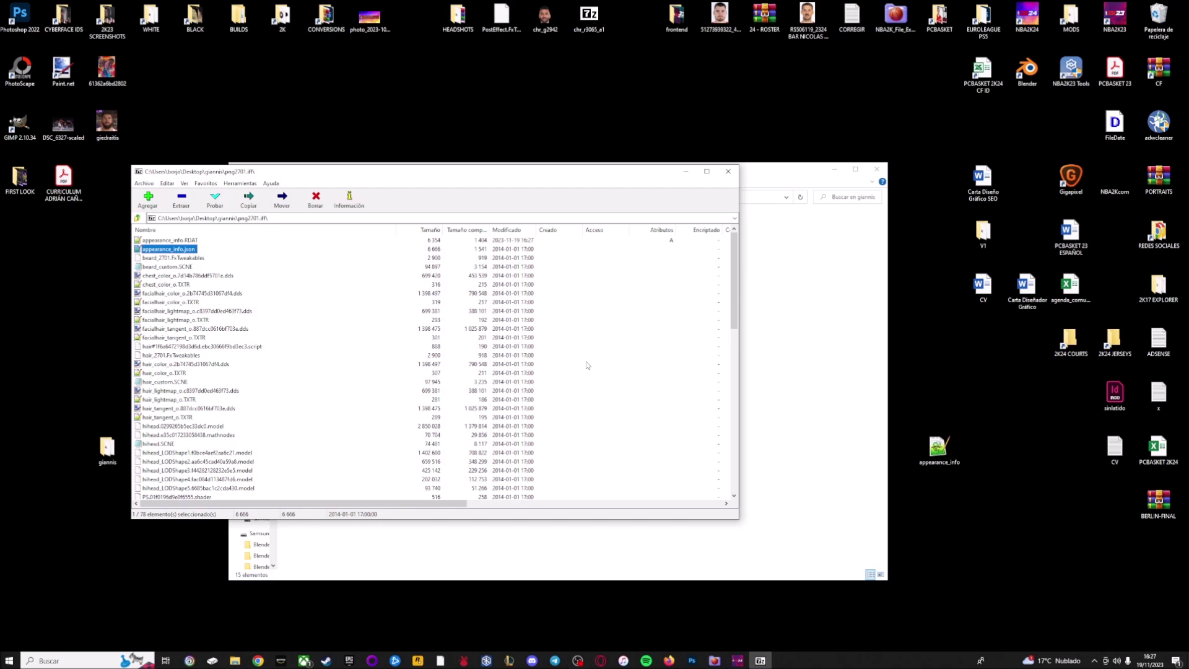
{"action": "left_click", "coordinate": [728, 172]}
Step: Copy all 15 giannis files into the MODS folder, replacing the existing files
{"action": "left_click_drag", "start_coordinate": [571, 424], "coordinate": [348, 221]}
{"action": "right_click", "coordinate": [335, 280]}
{"action": "left_click", "coordinate": [360, 435]}
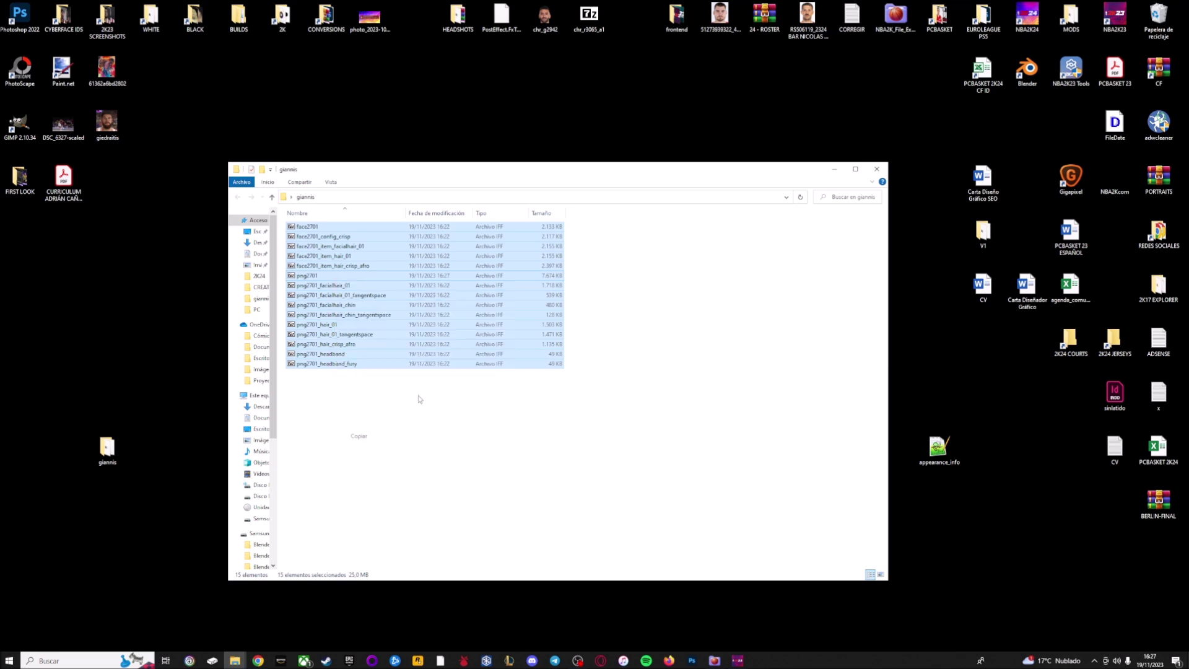
{"action": "left_click", "coordinate": [1081, 20]}
{"action": "double_click", "coordinate": [1081, 20]}
{"action": "right_click", "coordinate": [777, 327]}
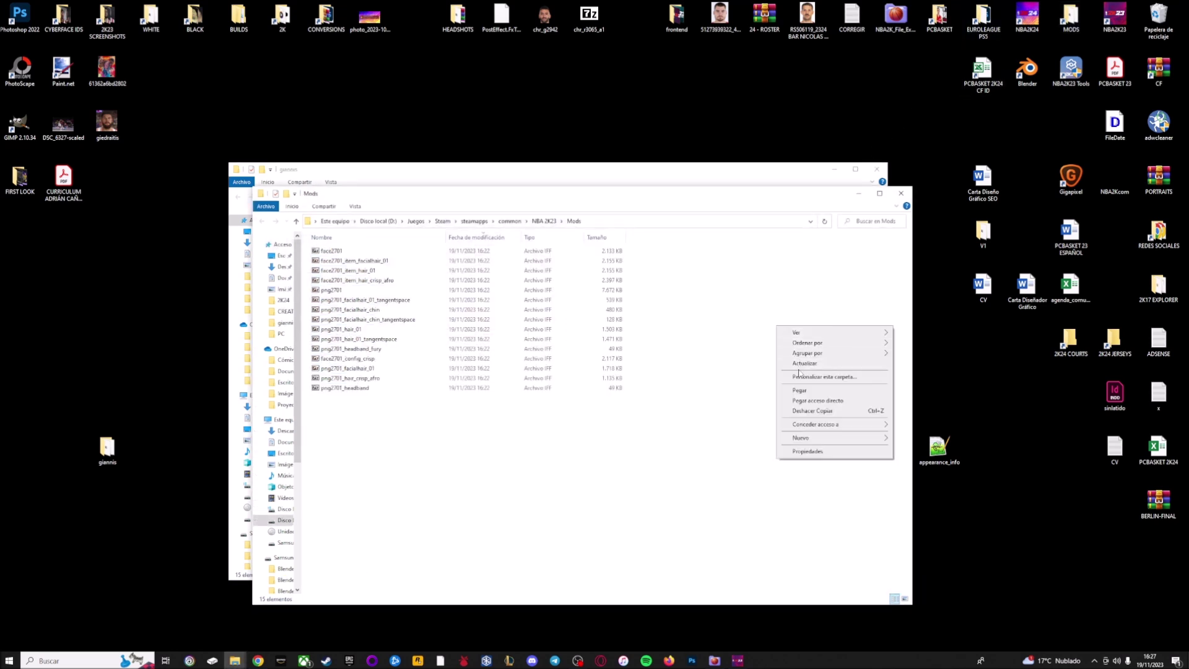
{"action": "left_click", "coordinate": [800, 390]}
{"action": "left_click", "coordinate": [675, 255]}
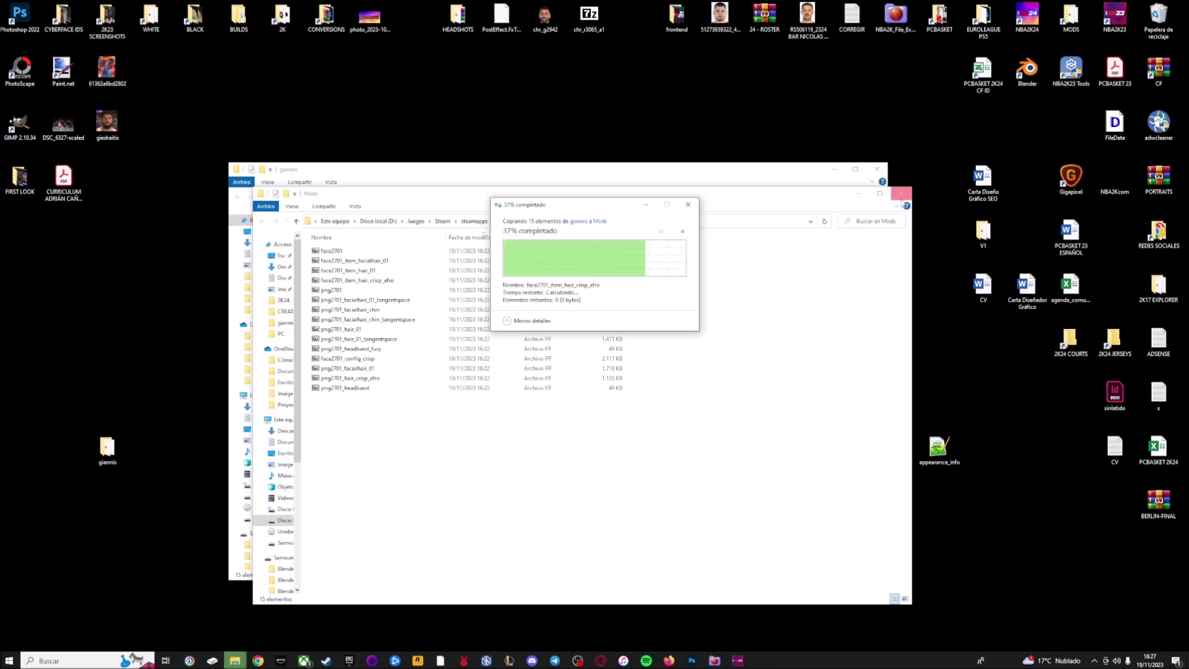
{"action": "left_click", "coordinate": [901, 194]}
Step: Return to NBA 2K23 and bring up the player options menu
{"action": "mouse_move", "coordinate": [737, 658]}
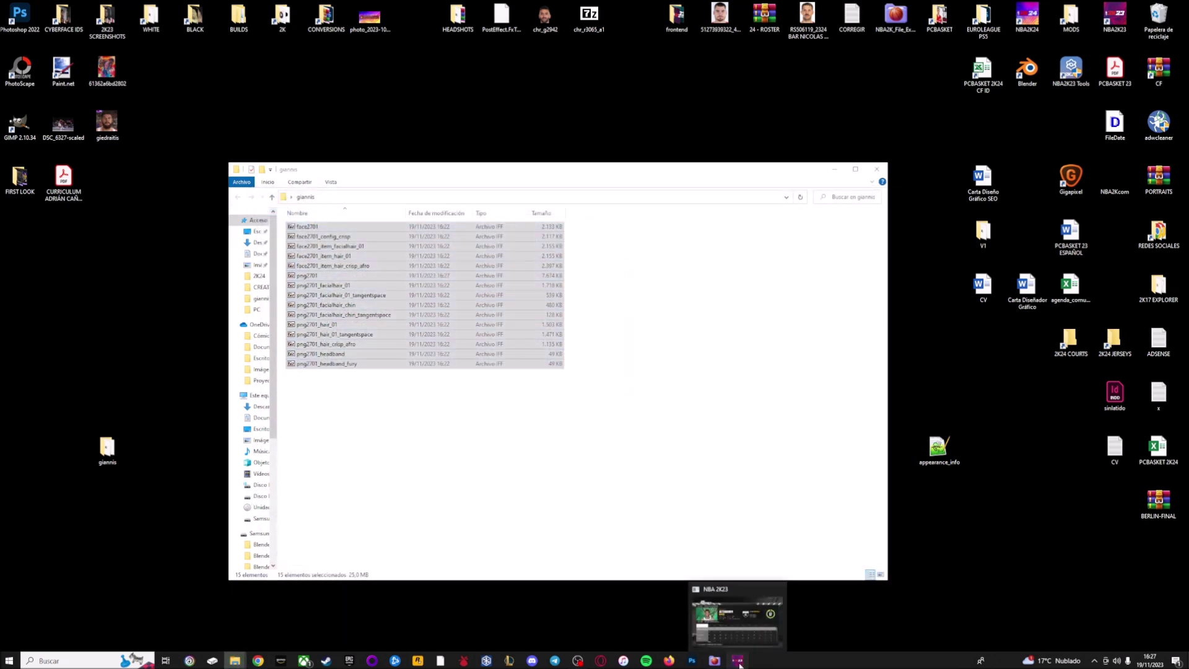
{"action": "left_click", "coordinate": [721, 633]}
{"action": "key", "text": "Return"}
Step: Open Edit Player for the Bucks' number 34 and rotate him to inspect the new face
{"action": "key", "text": "Down"}
{"action": "key", "text": "Down"}
{"action": "key", "text": "Return"}
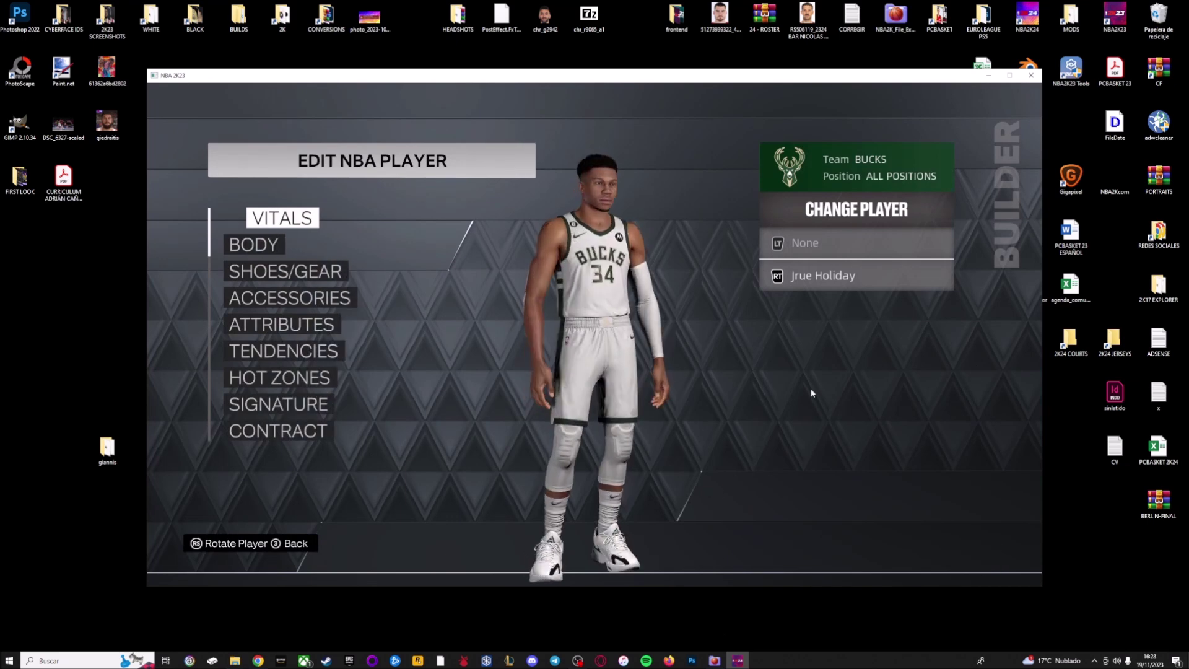
{"action": "left_click_drag", "start_coordinate": [783, 404], "coordinate": [736, 504]}
{"action": "left_click_drag", "start_coordinate": [867, 494], "coordinate": [631, 203]}
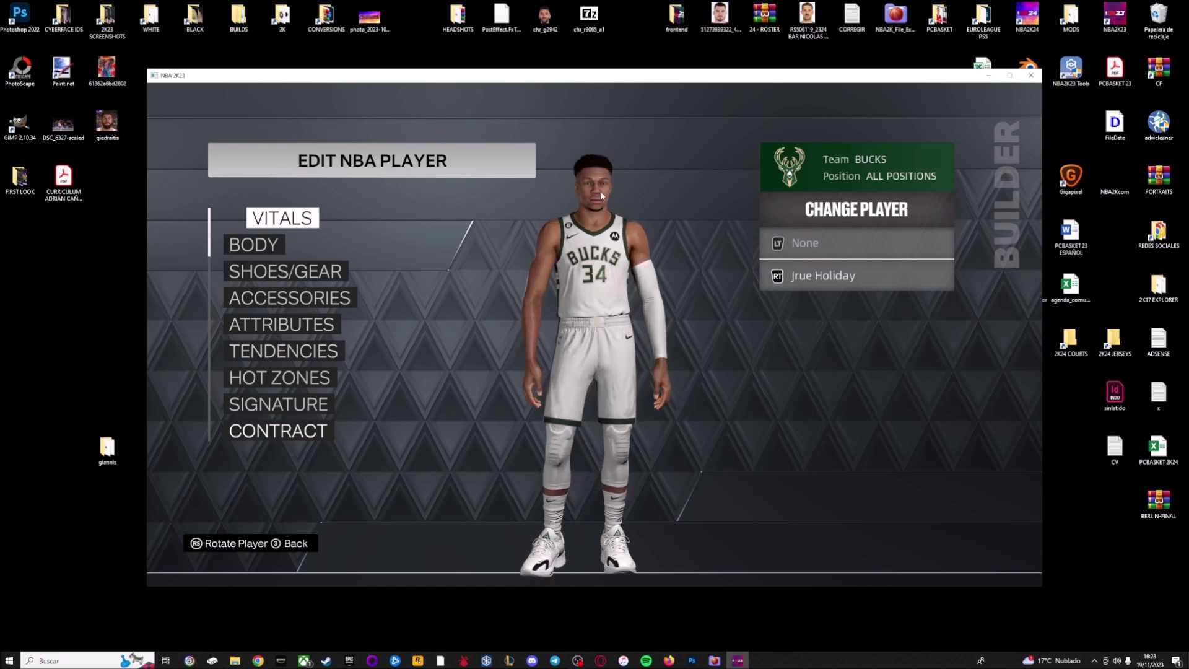